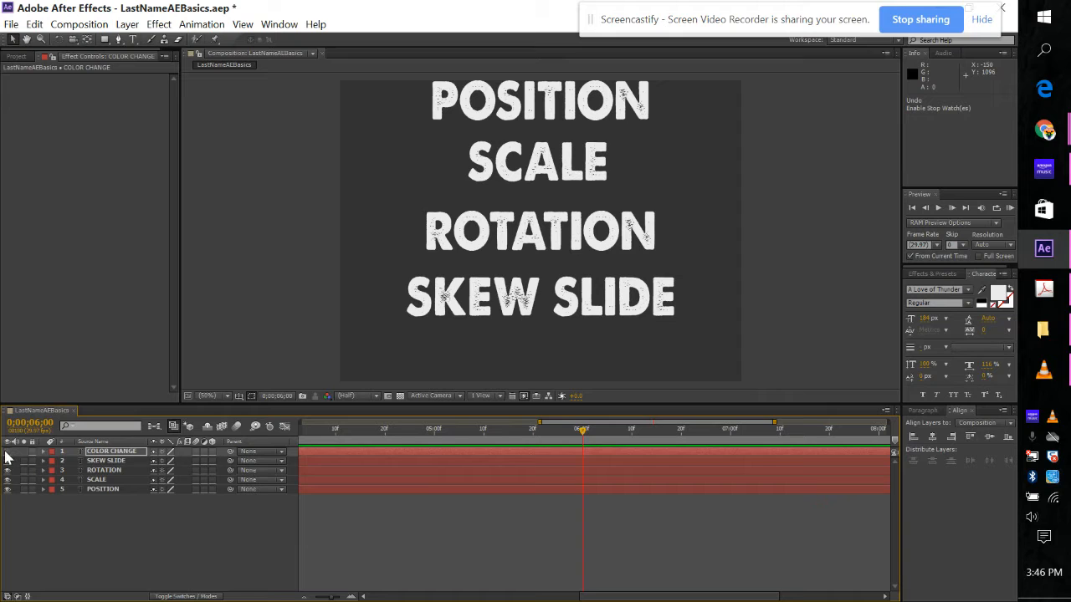
# Step: Make the COLOR CHANGE layer visible and add the Tracking property to its text as an animator
pyautogui.click(6, 451)
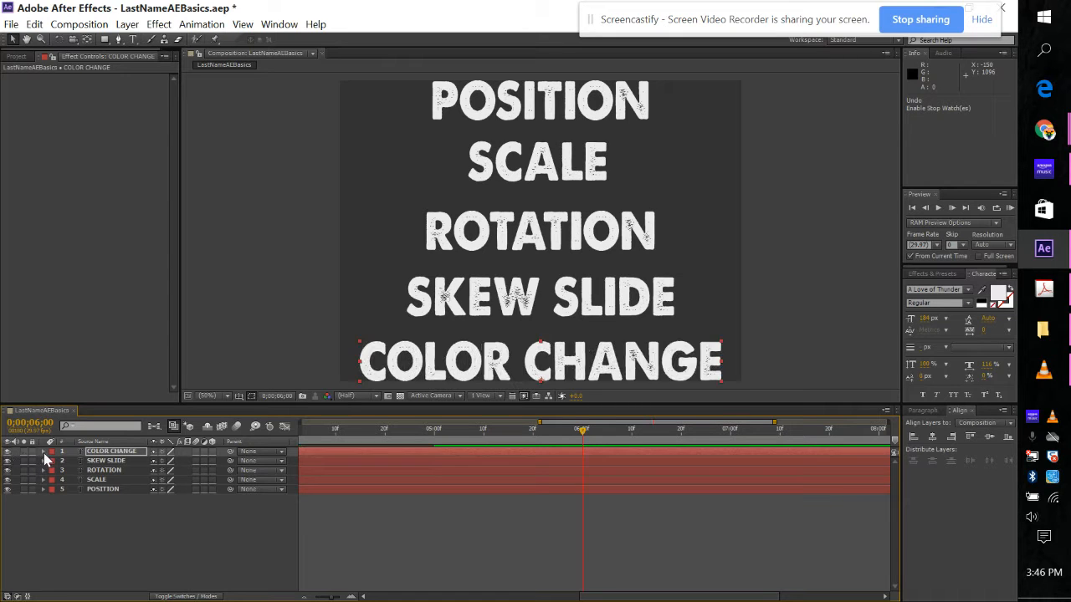
pyautogui.click(42, 452)
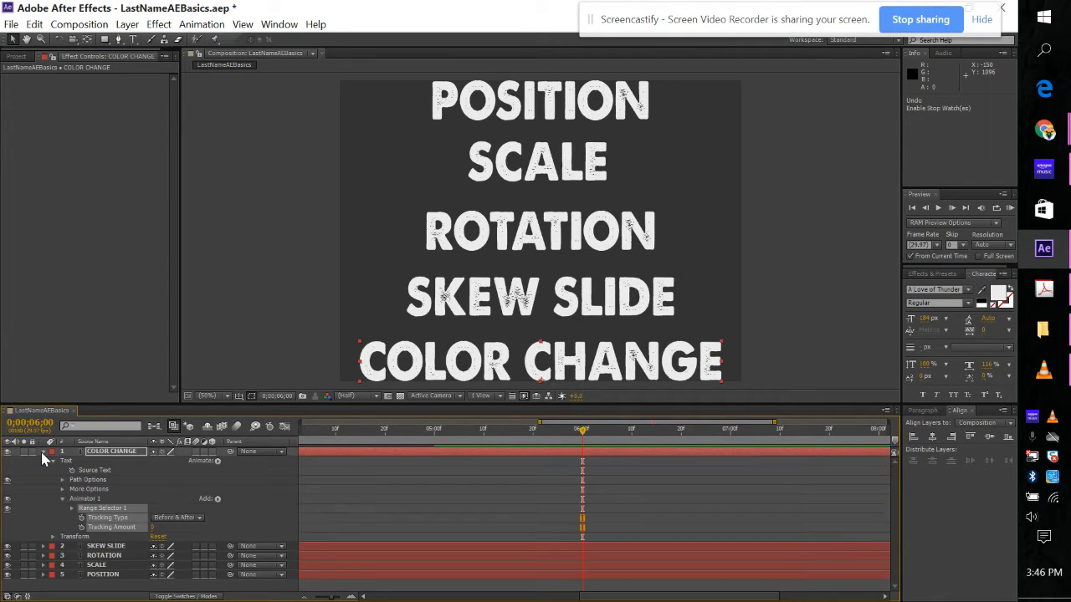
pyautogui.click(62, 499)
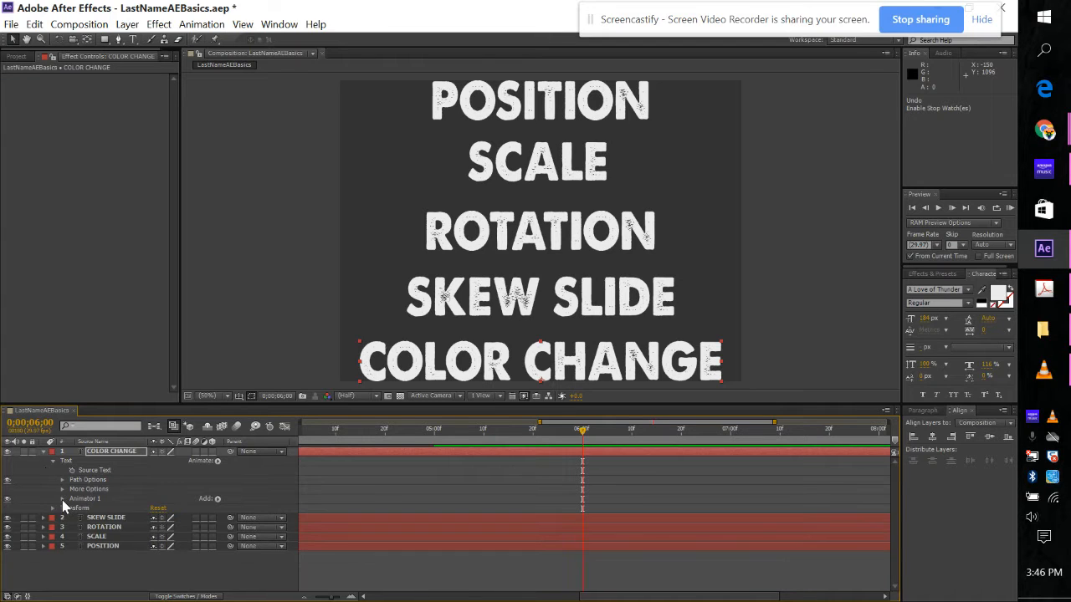
pyautogui.click(217, 461)
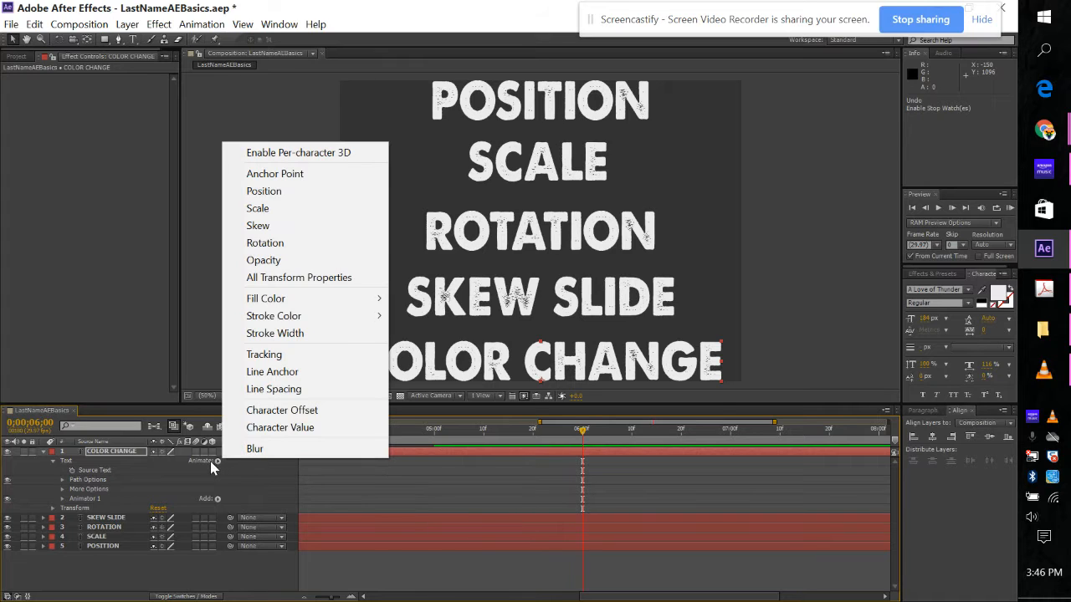
pyautogui.click(282, 355)
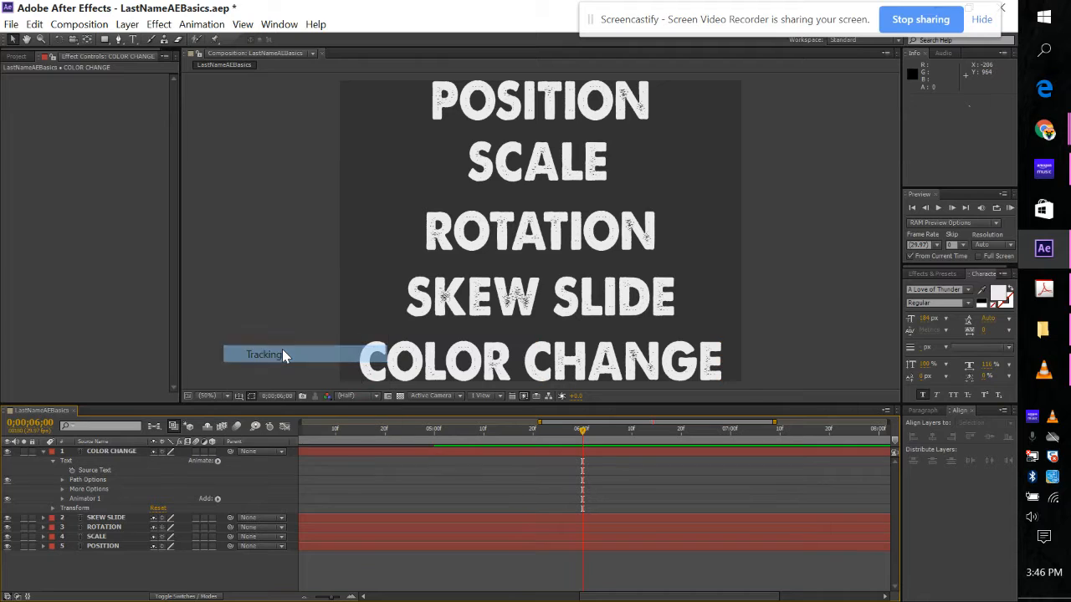
pyautogui.click(62, 498)
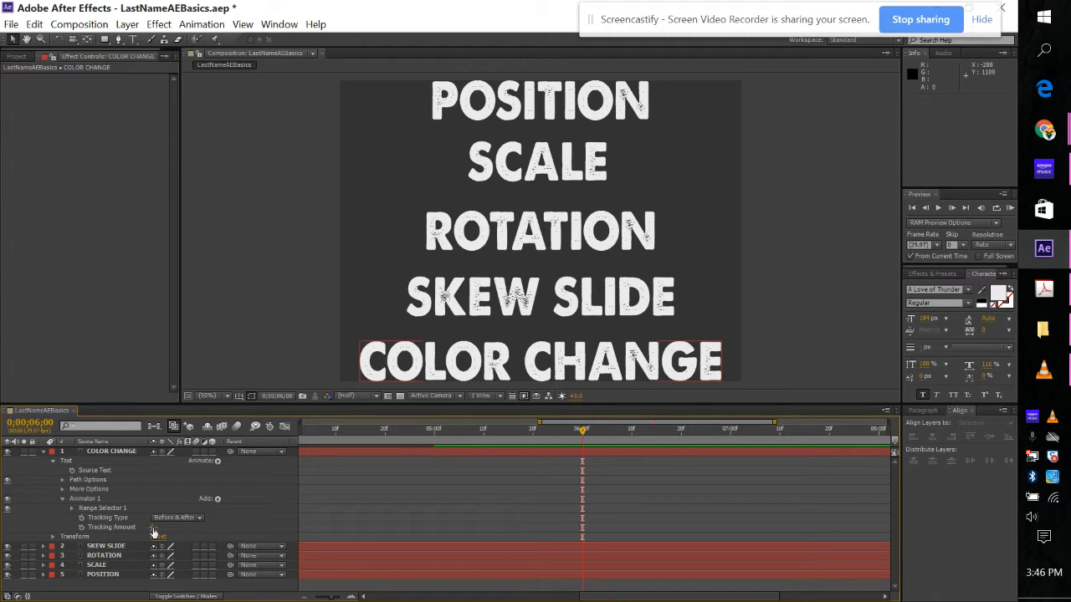
# Step: Try a Tracking Amount of -32 on the COLOR CHANGE text, and undo it
pyautogui.moveTo(153, 532); pyautogui.dragTo(170, 559)
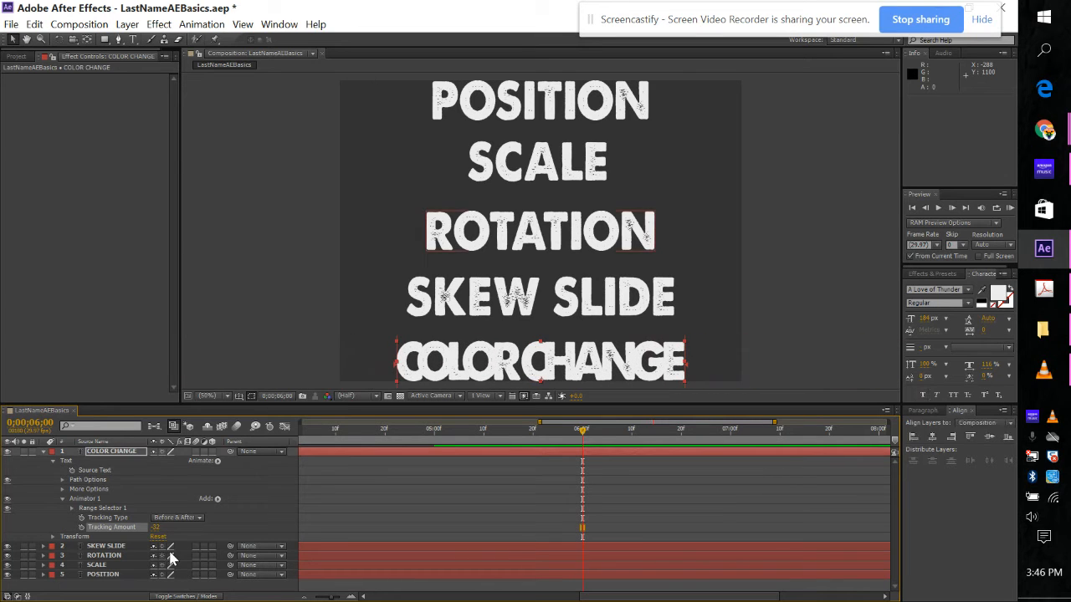
pyautogui.hotkey('ctrl', 'z')
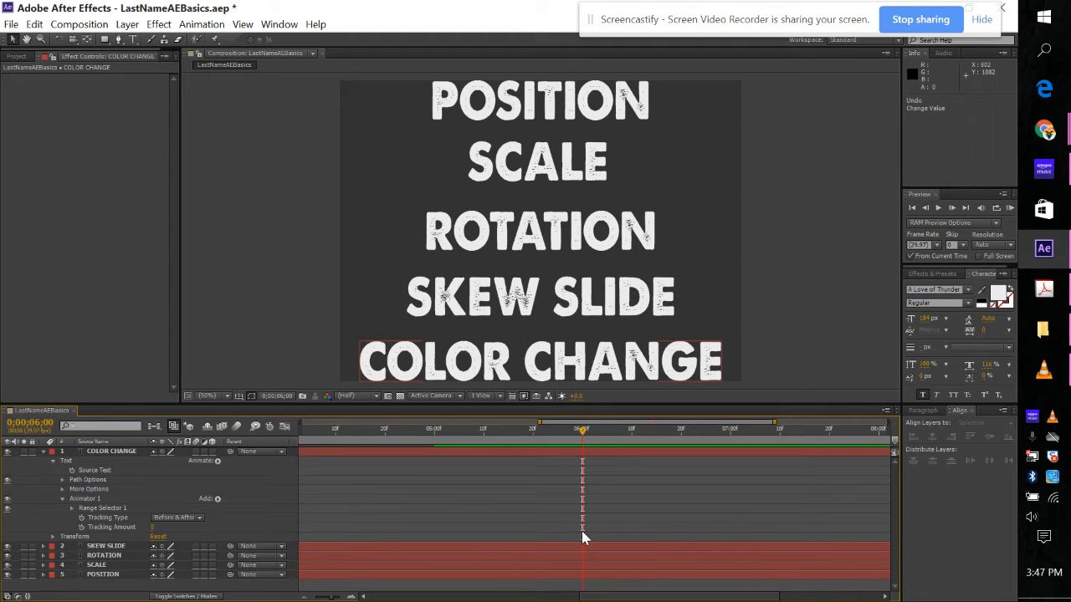
# Step: Keyframe the COLOR CHANGE Tracking Amount at 0 at 0;00;06;00 and at 2076 at 0;00;05;00, and preview the motion
pyautogui.click(82, 527)
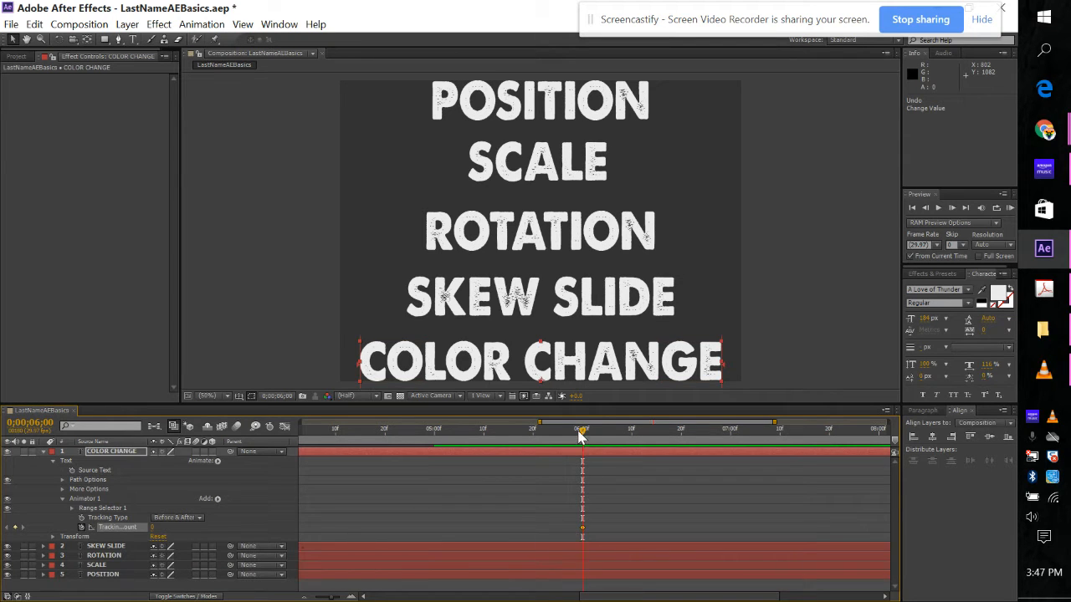
pyautogui.moveTo(582, 430); pyautogui.dragTo(512, 448)
pyautogui.moveTo(435, 476); pyautogui.dragTo(435, 476)
pyautogui.moveTo(153, 527); pyautogui.dragTo(493, 544)
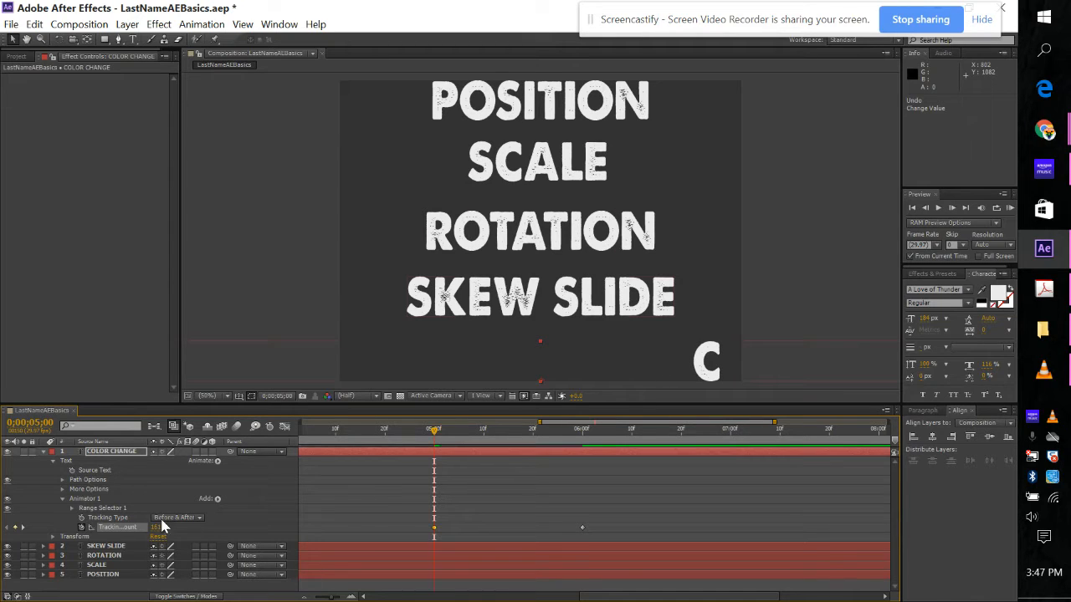
pyautogui.moveTo(157, 527); pyautogui.dragTo(432, 554)
pyautogui.moveTo(434, 430); pyautogui.dragTo(421, 432)
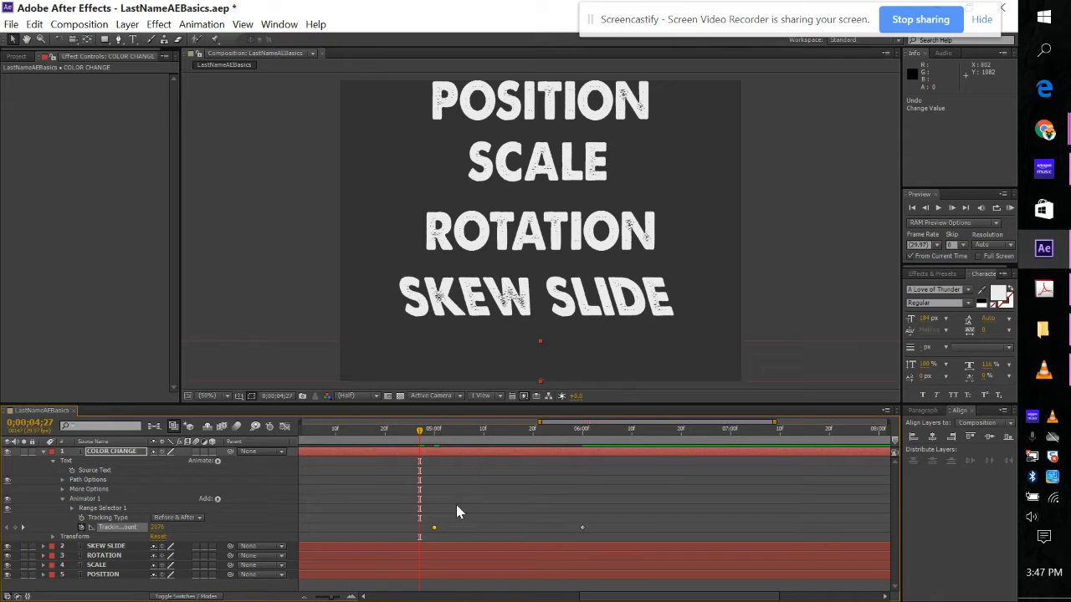
pyautogui.press('space')
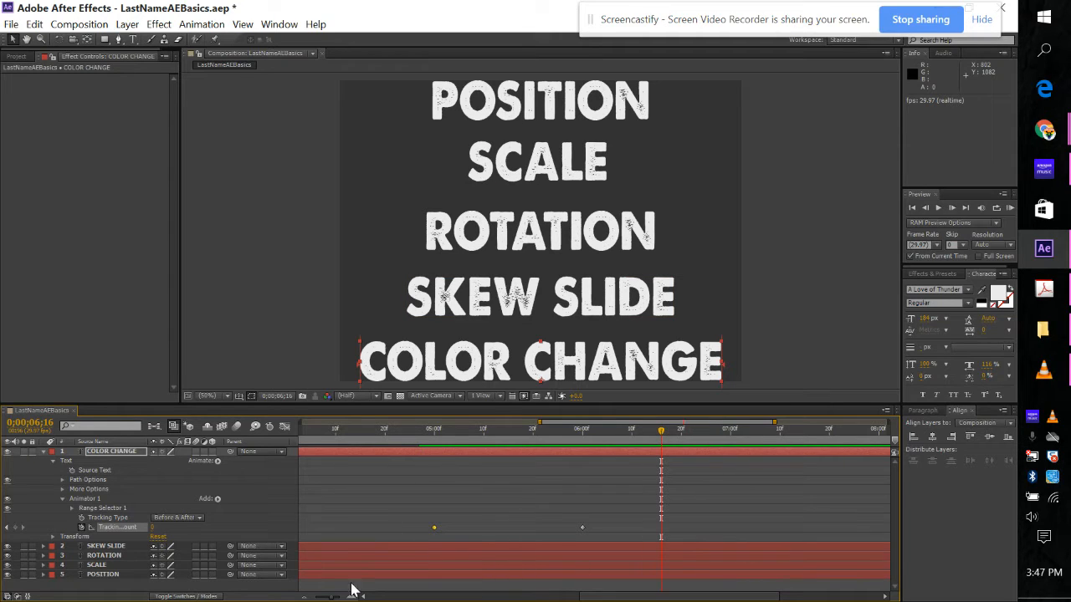
# Step: Apply Easy Ease to both Tracking Amount keyframes and preview the eased text motion
pyautogui.moveTo(420, 512); pyautogui.dragTo(594, 536)
pyautogui.rightClick(582, 529)
pyautogui.moveTo(609, 523)
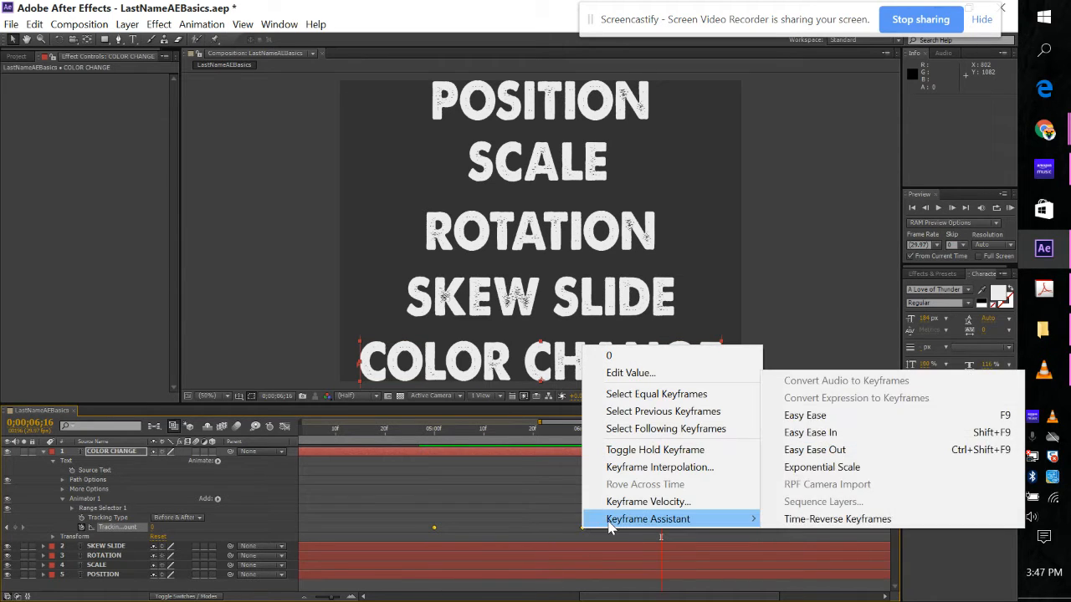
pyautogui.click(829, 416)
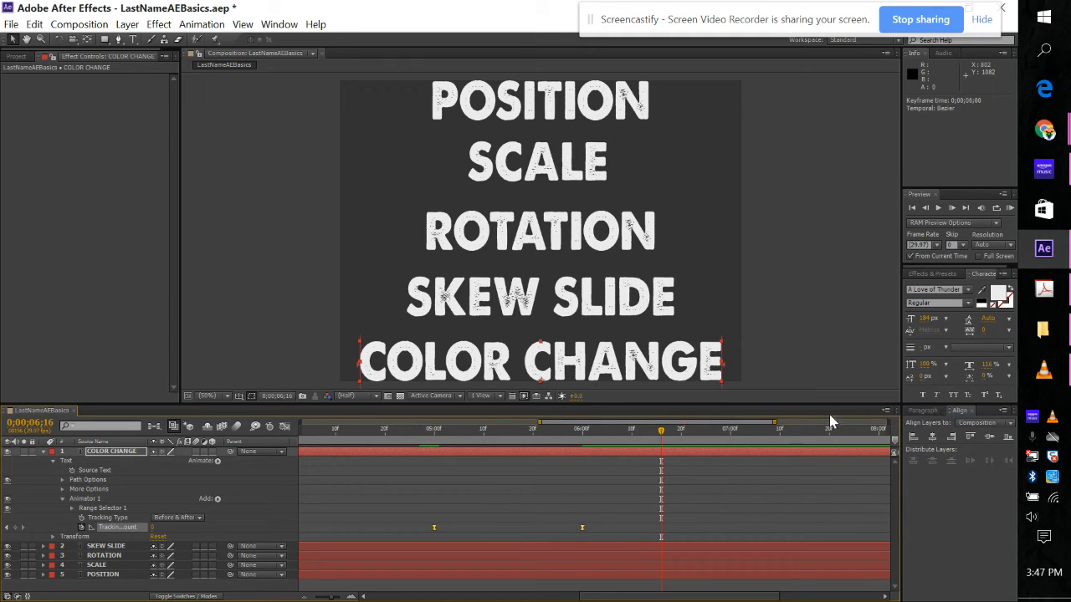
pyautogui.click(400, 431)
pyautogui.press('space')
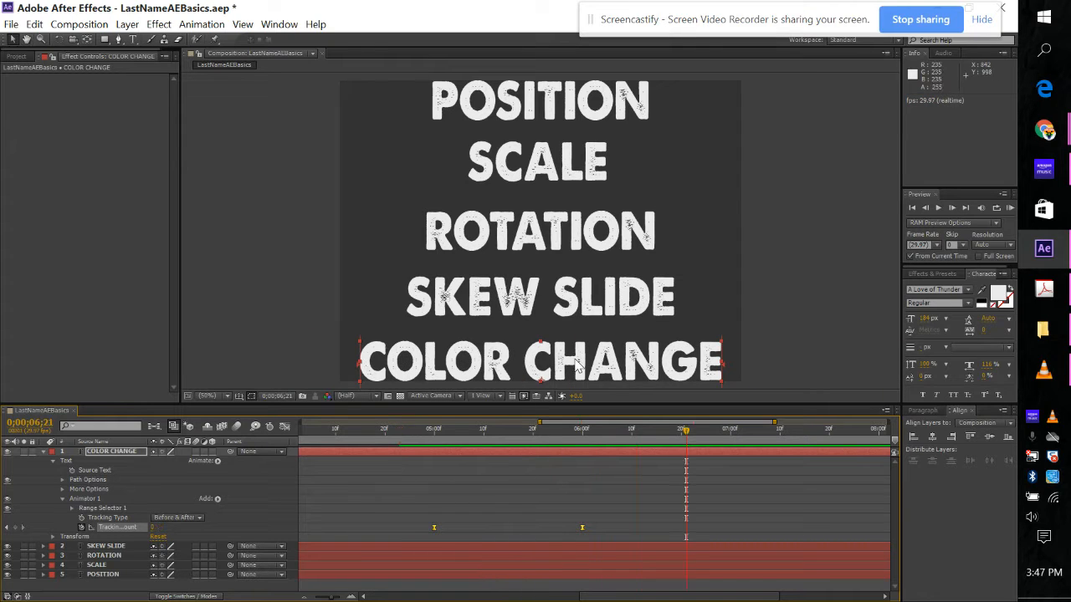
pyautogui.click(430, 432)
pyautogui.moveTo(432, 438); pyautogui.dragTo(580, 469)
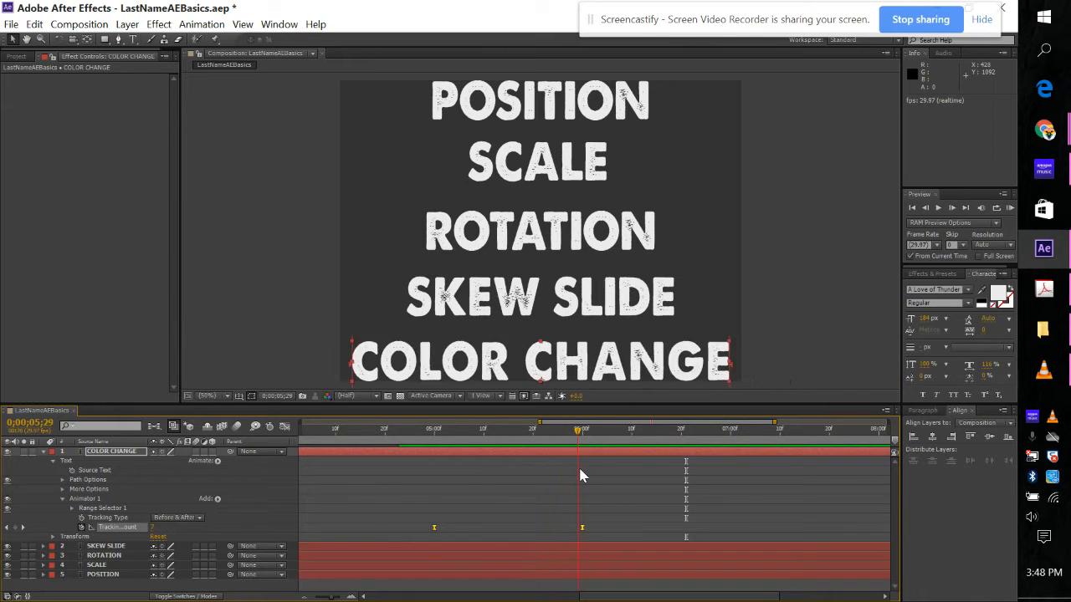
# Step: In the graph editor, stretch the ease handle of the ending Tracking Amount keyframe back to 0;00;05;00
pyautogui.click(285, 427)
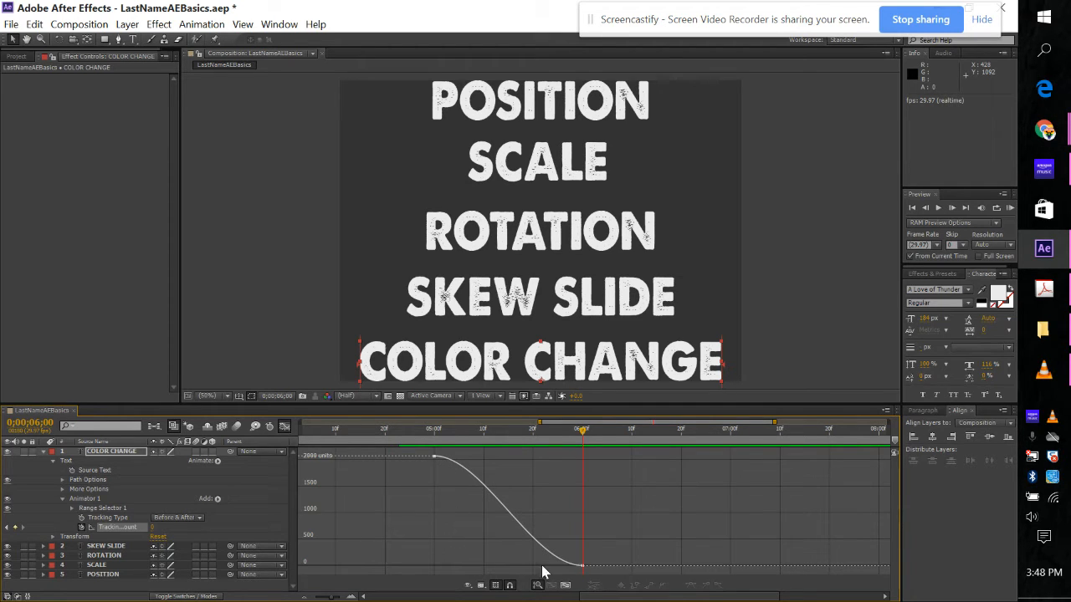
pyautogui.click(433, 458)
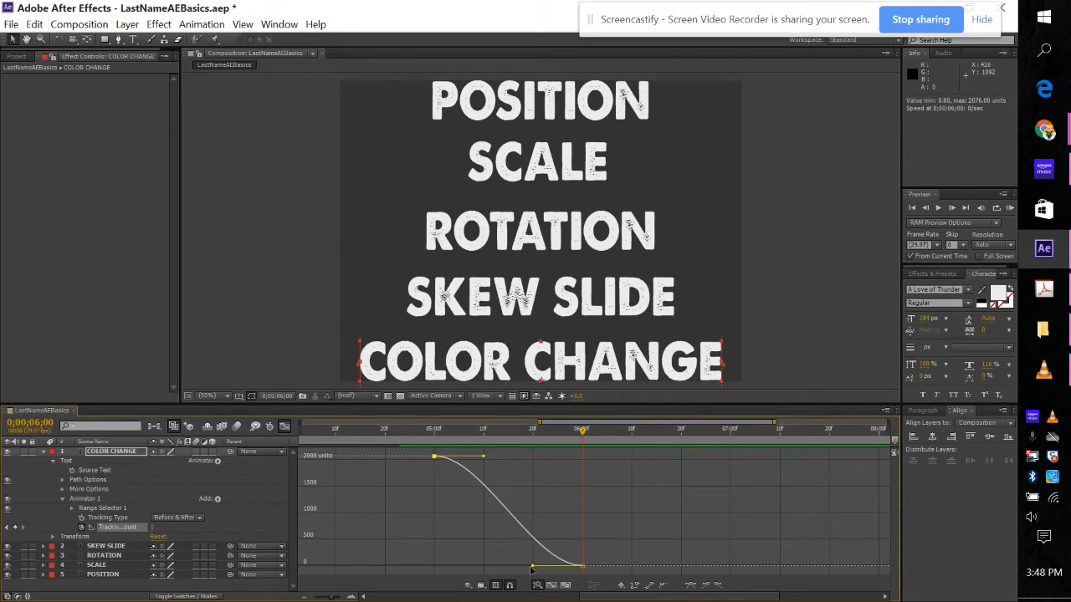
pyautogui.moveTo(532, 569); pyautogui.dragTo(434, 567)
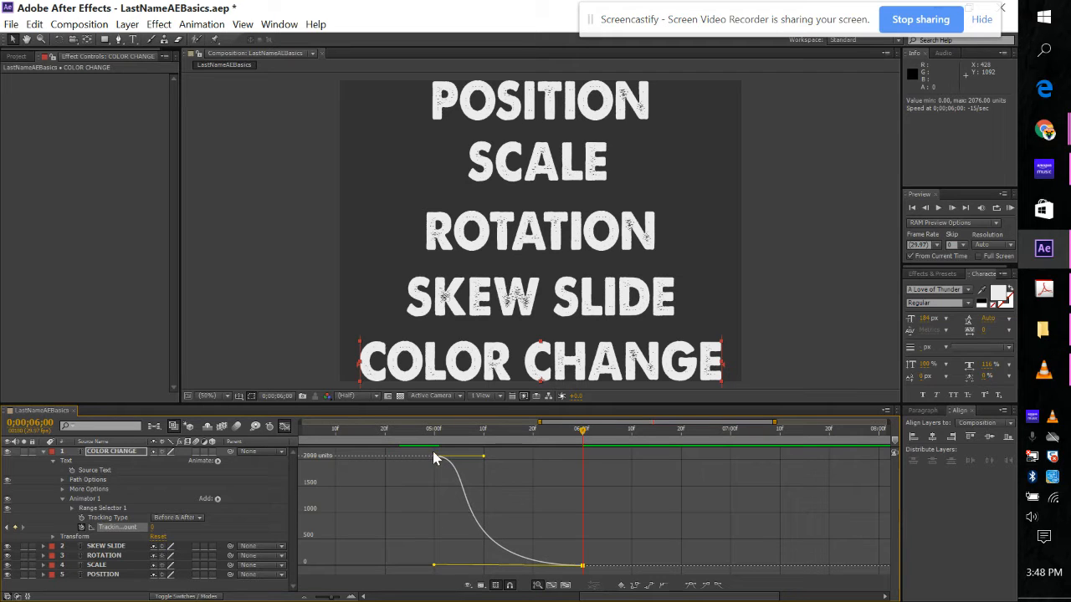
pyautogui.click(433, 456)
pyautogui.moveTo(433, 567); pyautogui.dragTo(361, 565)
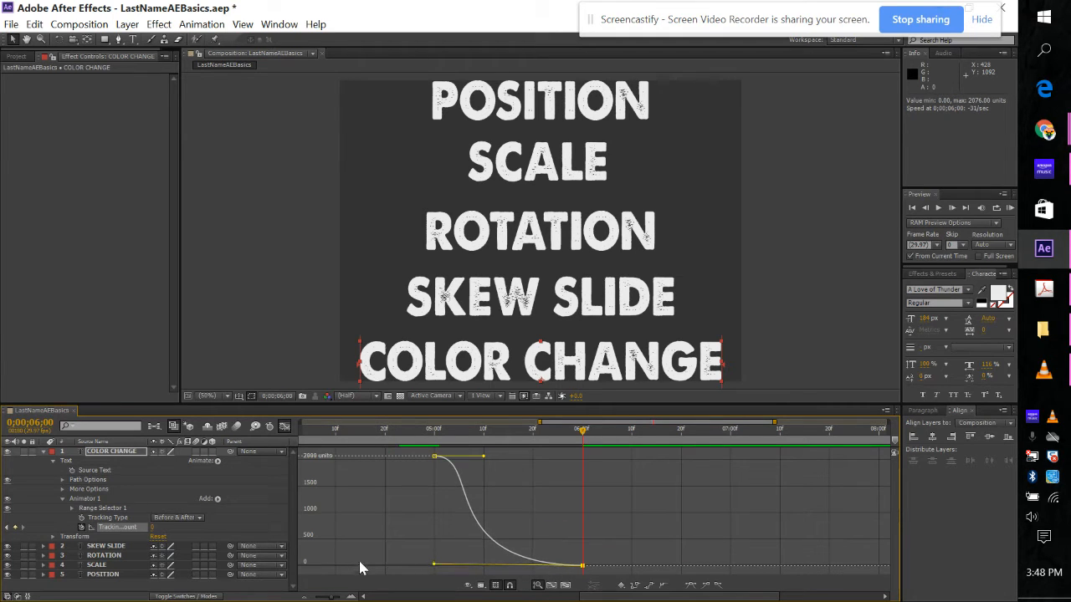
pyautogui.click(487, 471)
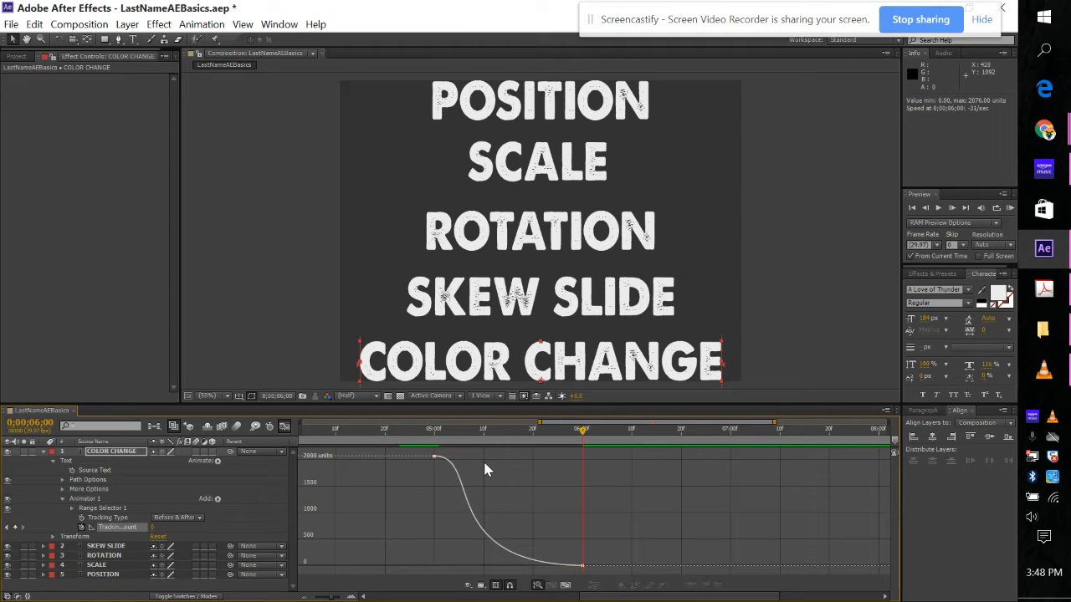
# Step: Pull the starting Tracking Amount keyframe's ease handle straight down to about 1000 units and preview the motion
pyautogui.click(434, 457)
pyautogui.moveTo(483, 458); pyautogui.dragTo(435, 514)
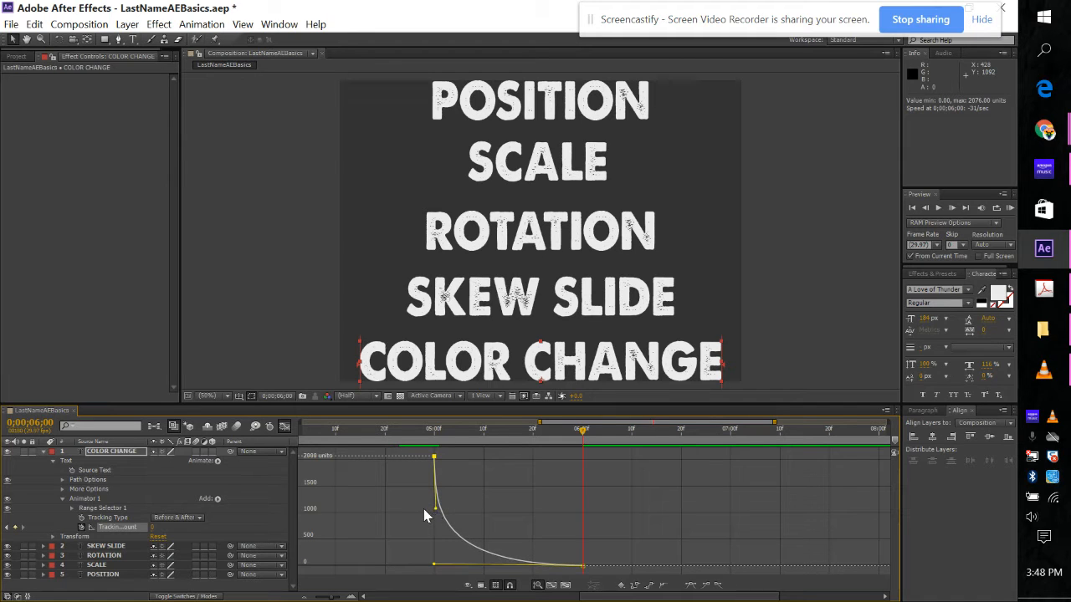
pyautogui.click(405, 437)
pyautogui.press('space')
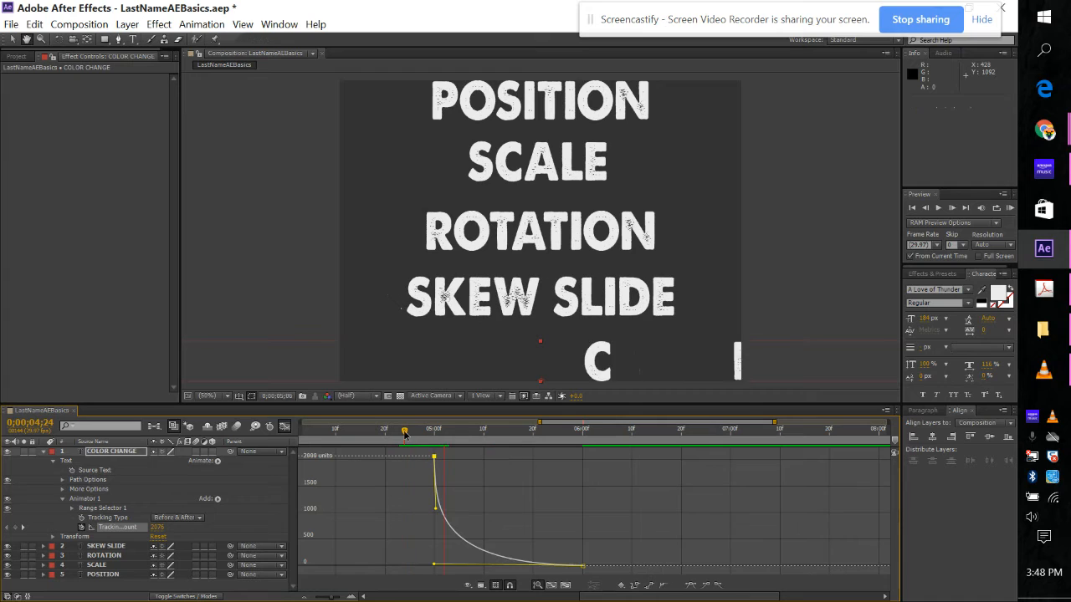
pyautogui.press('space')
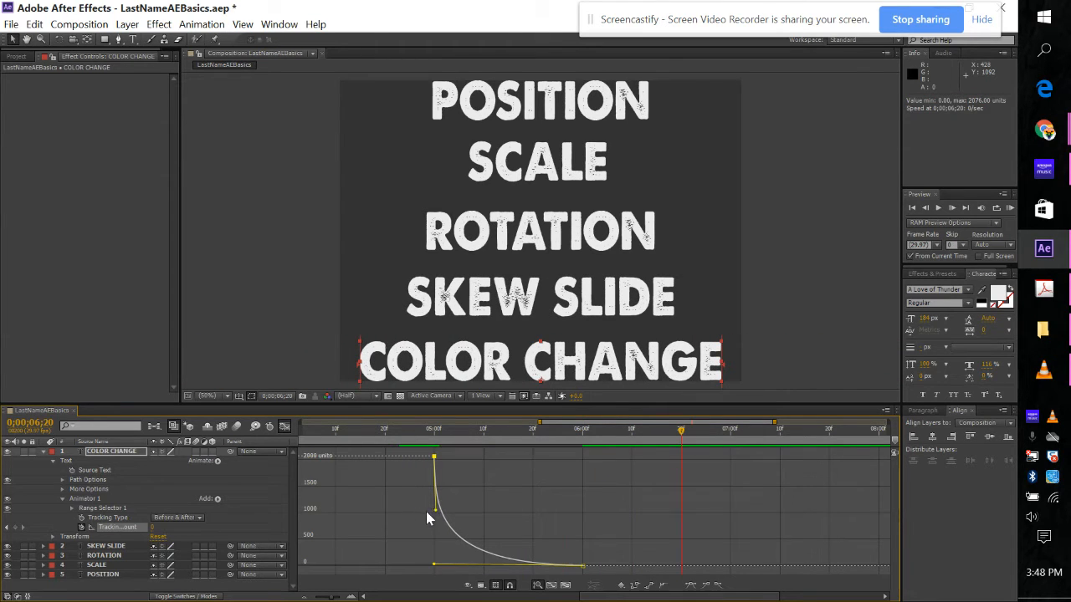
# Step: Lower the starting Tracking Amount keyframe's handle to about 400 units for a steeper curve, and preview it
pyautogui.moveTo(435, 514); pyautogui.dragTo(436, 544)
pyautogui.click(391, 433)
pyautogui.press('space')
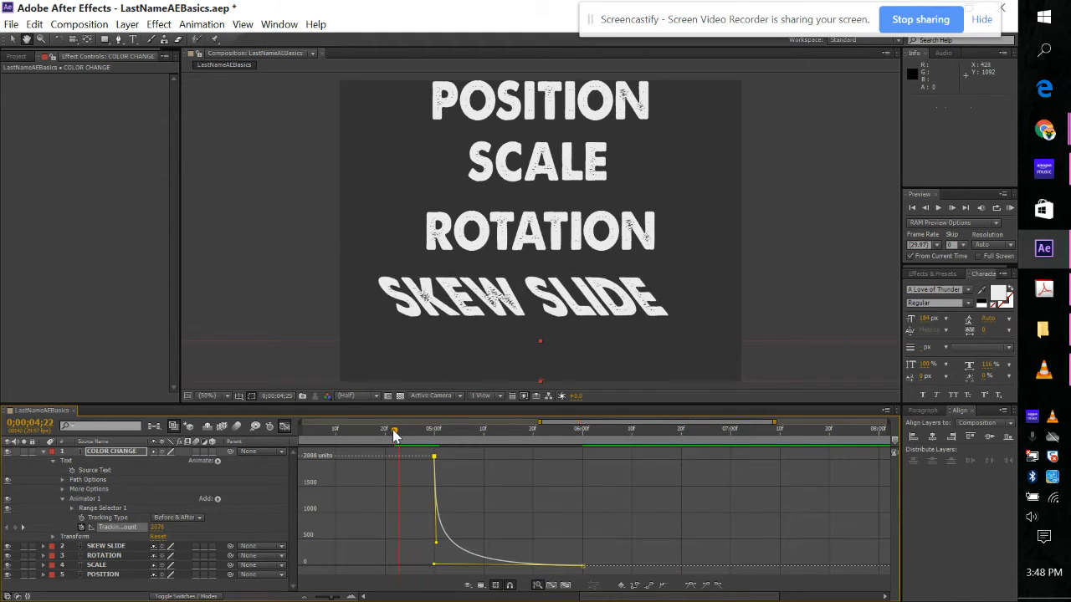
pyautogui.press('space')
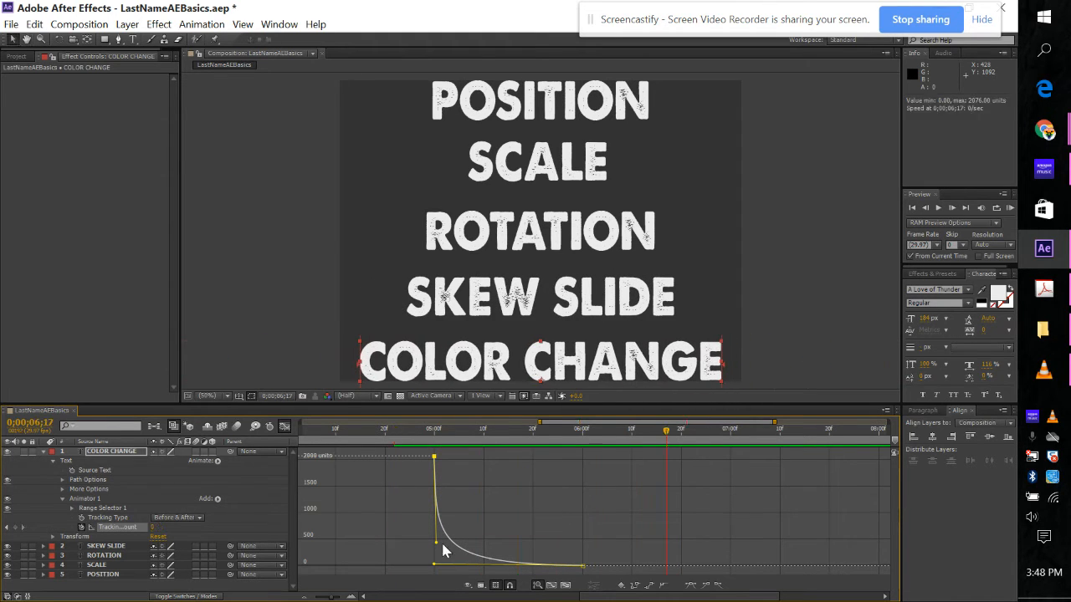
# Step: Shorten the ending Tracking Amount keyframe's handle to about 0;00;05;10, preview the motion, and close the graph editor
pyautogui.moveTo(435, 564); pyautogui.dragTo(484, 568)
pyautogui.click(395, 431)
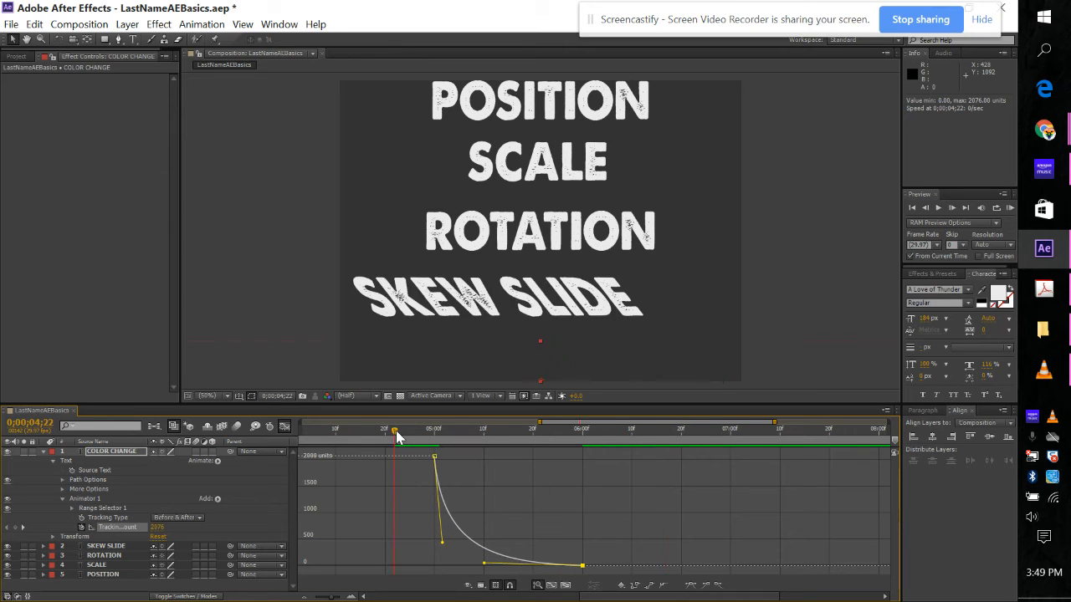
pyautogui.press('space')
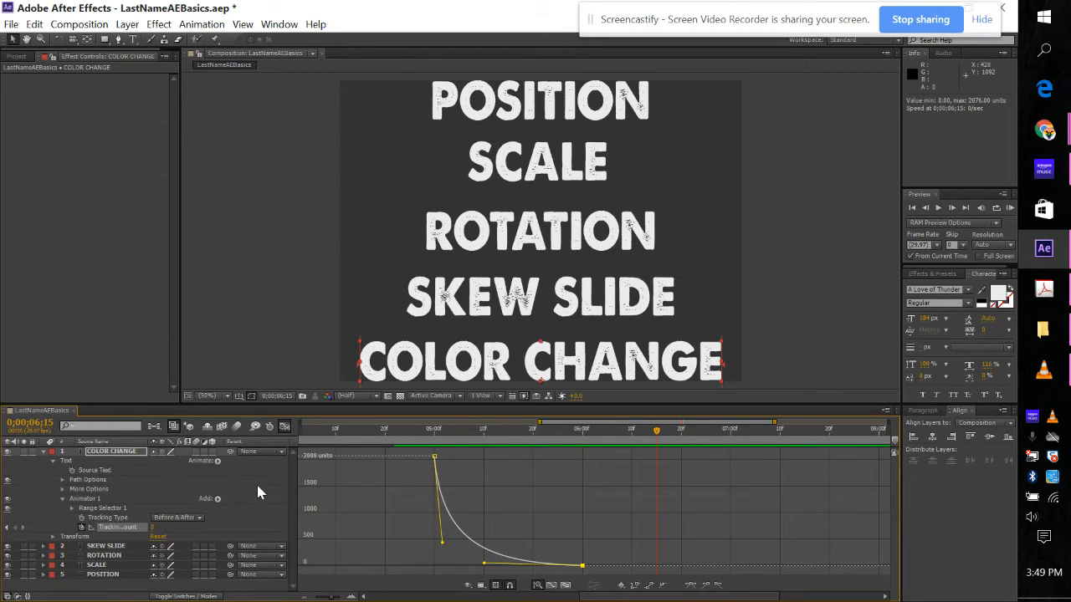
pyautogui.click(283, 428)
# Step: With the current time at 0;00;06;00, add an RGB Fill Color property to the COLOR CHANGE text animator
pyautogui.click(652, 432)
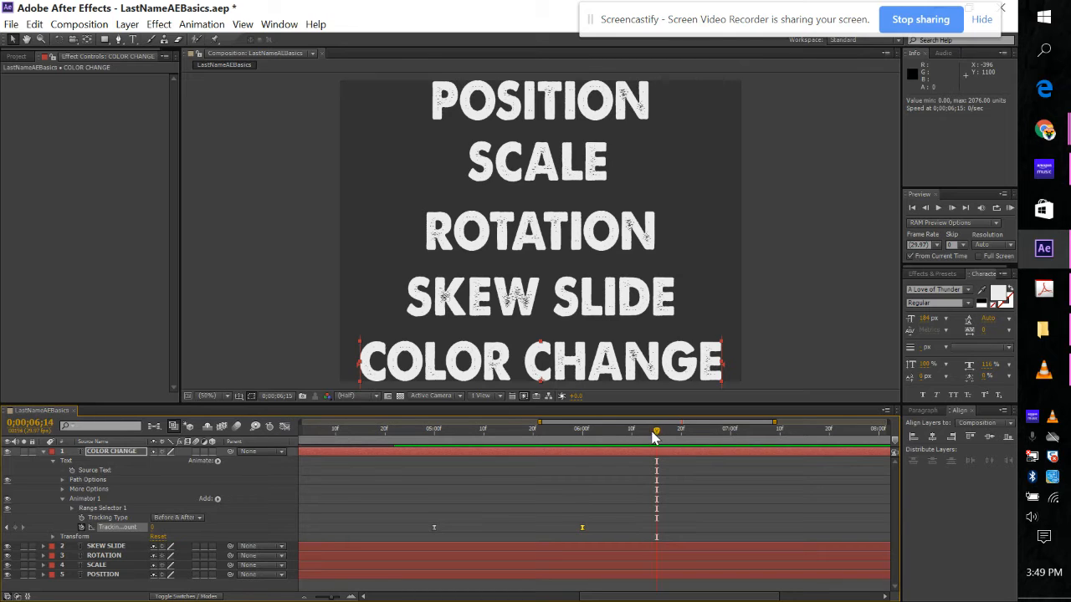
pyautogui.moveTo(601, 434); pyautogui.dragTo(582, 432)
pyautogui.click(217, 460)
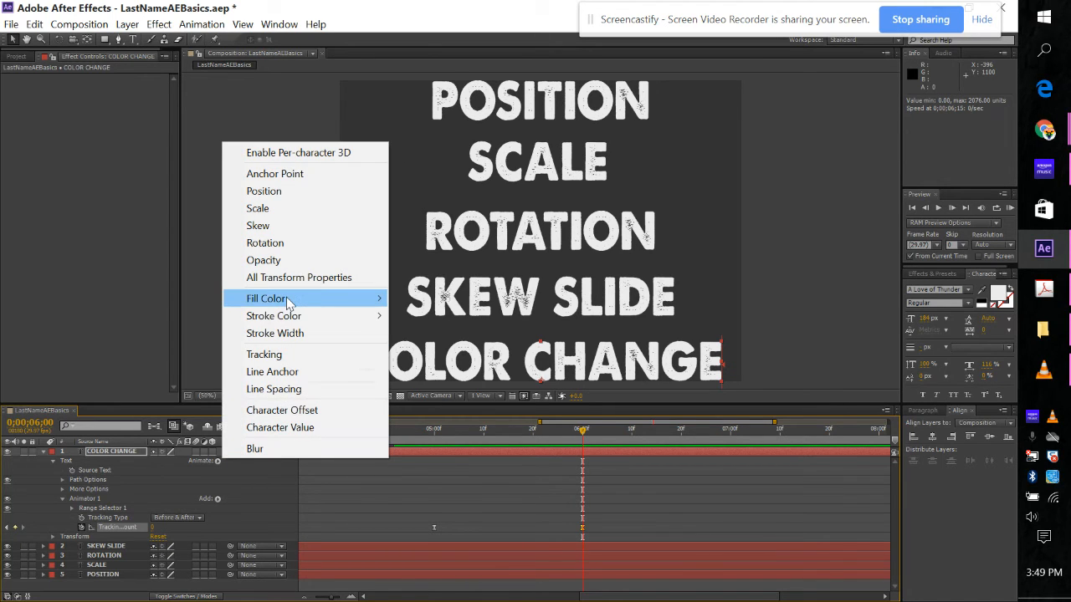
pyautogui.moveTo(288, 302)
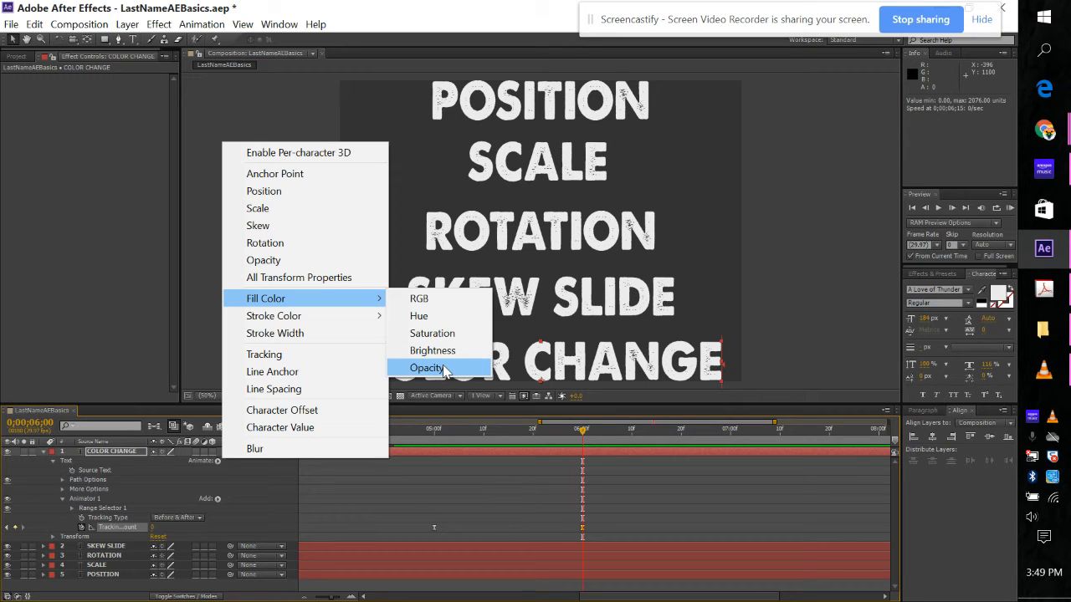
pyautogui.click(453, 304)
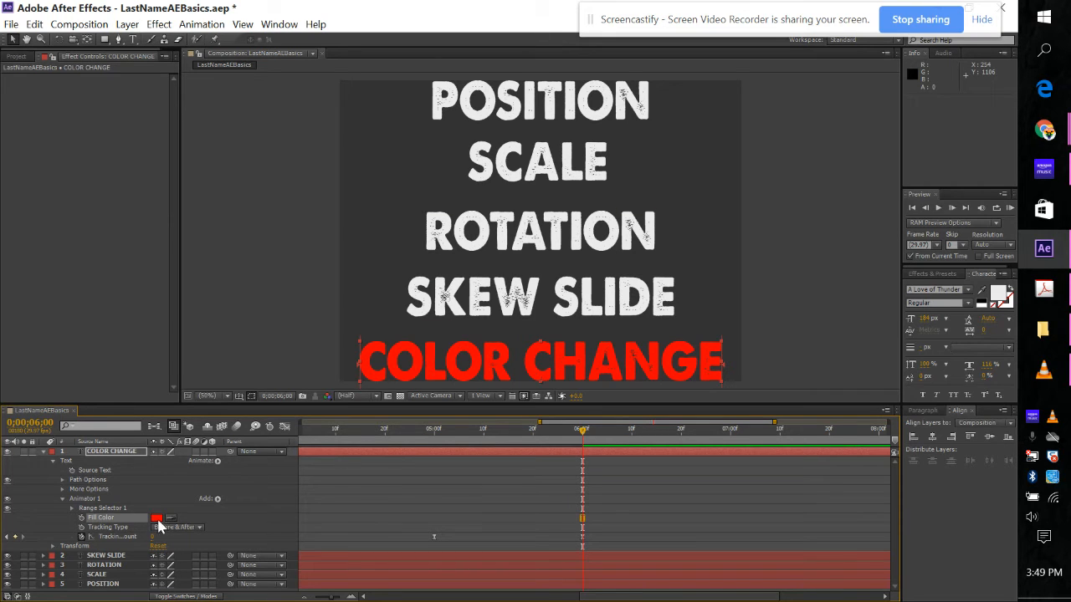
# Step: Set the COLOR CHANGE fill color to white (FFFFFF) and keyframe it at 0;00;06;00
pyautogui.click(156, 517)
pyautogui.moveTo(561, 326); pyautogui.dragTo(451, 207)
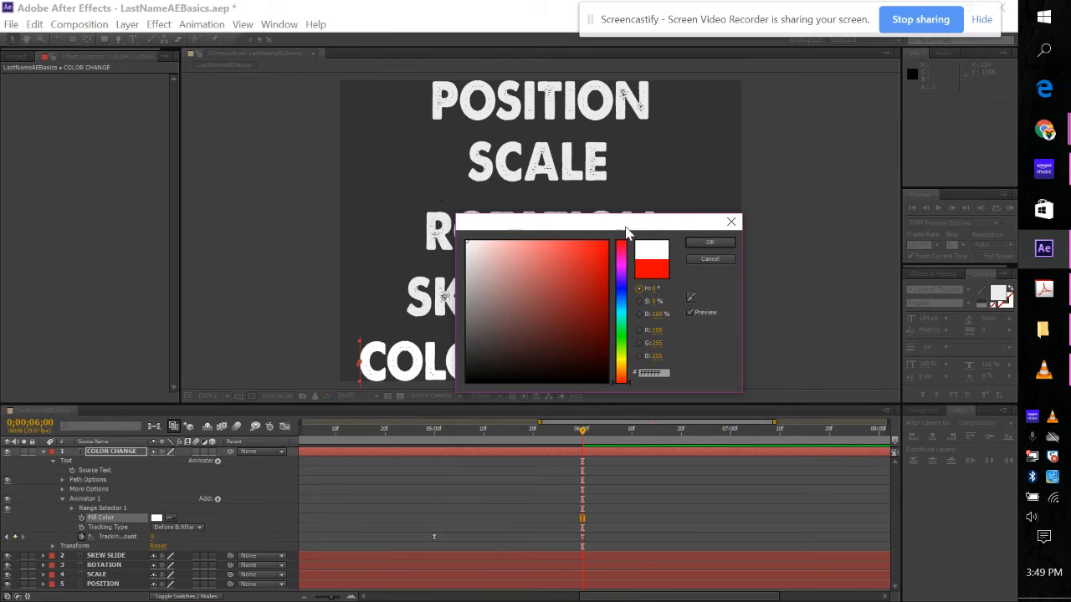
pyautogui.click(717, 242)
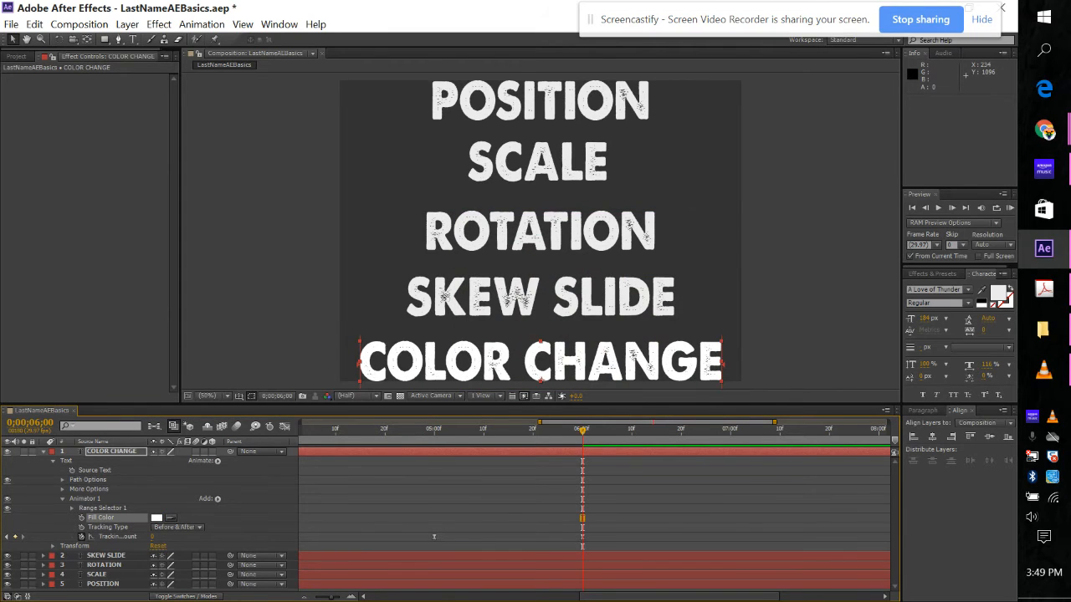
pyautogui.click(81, 519)
# Step: Move the current time to 0;00;05;00 and keyframe the COLOR CHANGE fill color there as red (FF0000)
pyautogui.moveTo(584, 433); pyautogui.dragTo(435, 460)
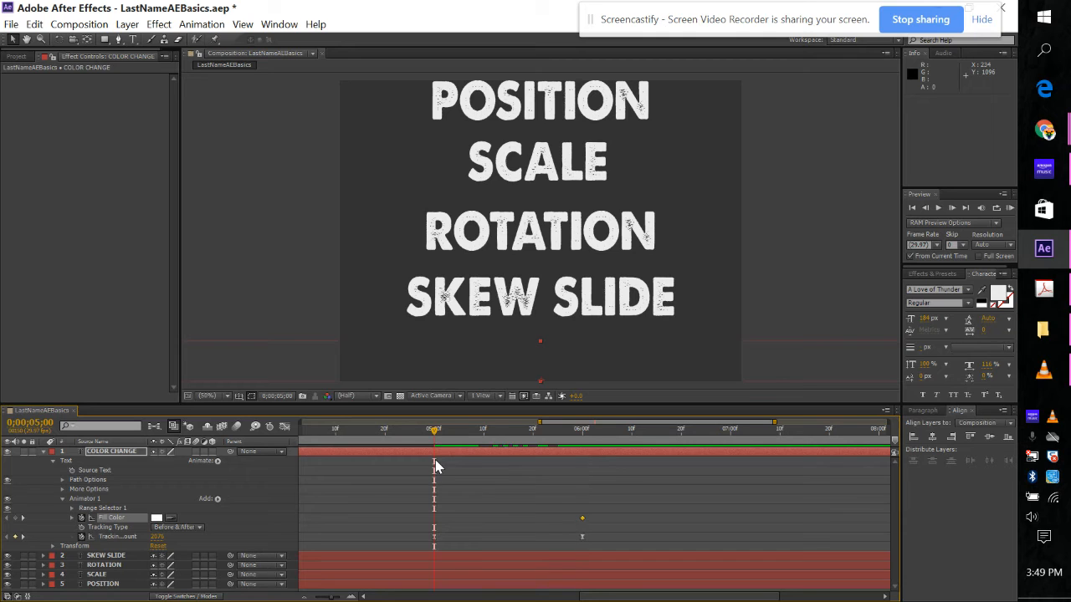
pyautogui.click(157, 519)
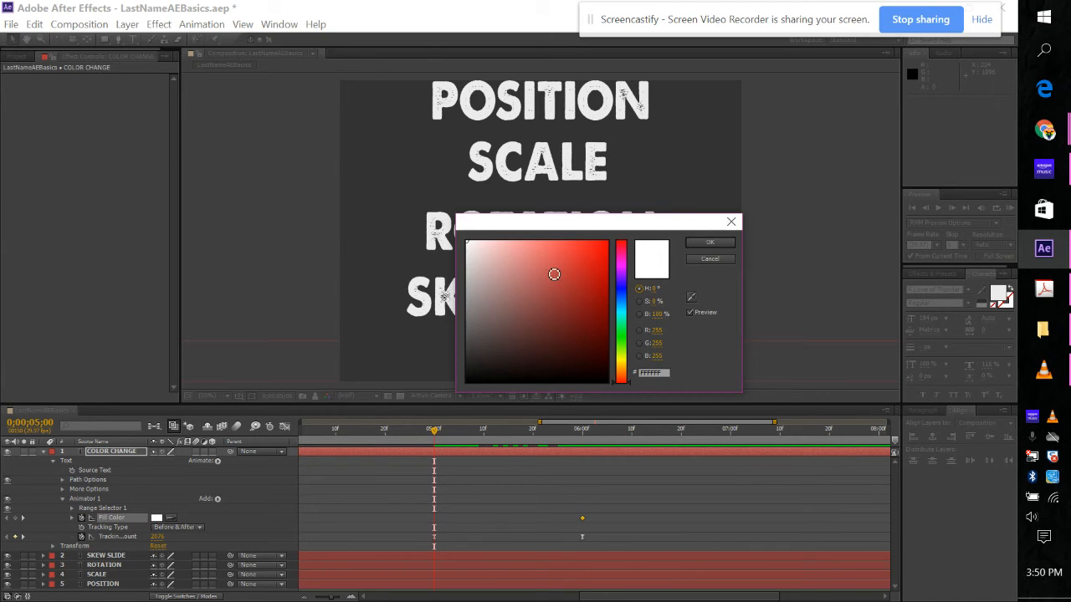
pyautogui.moveTo(554, 275); pyautogui.dragTo(628, 237)
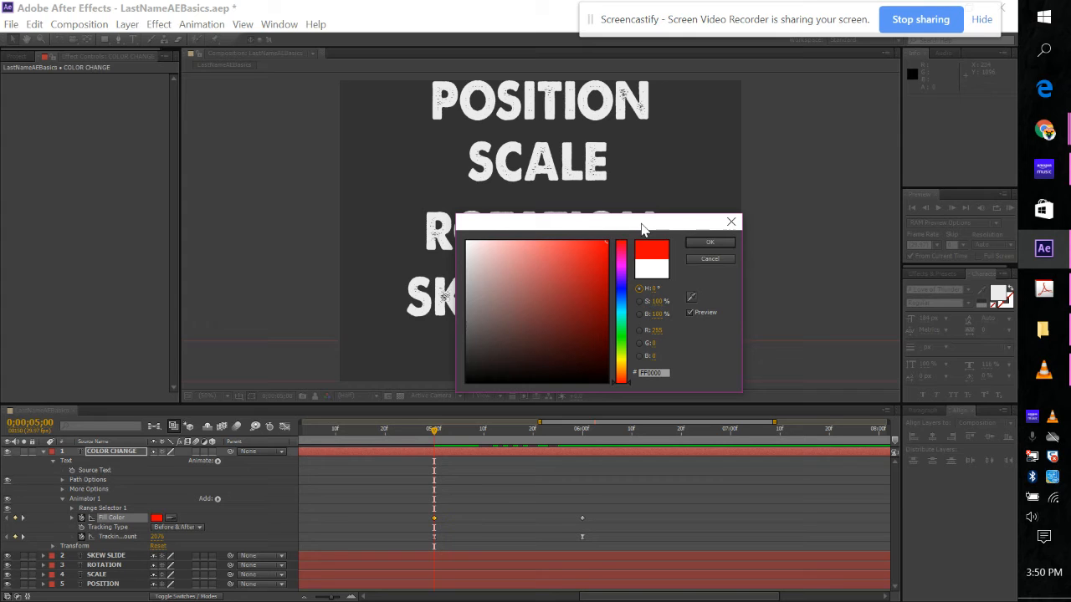
pyautogui.click(721, 243)
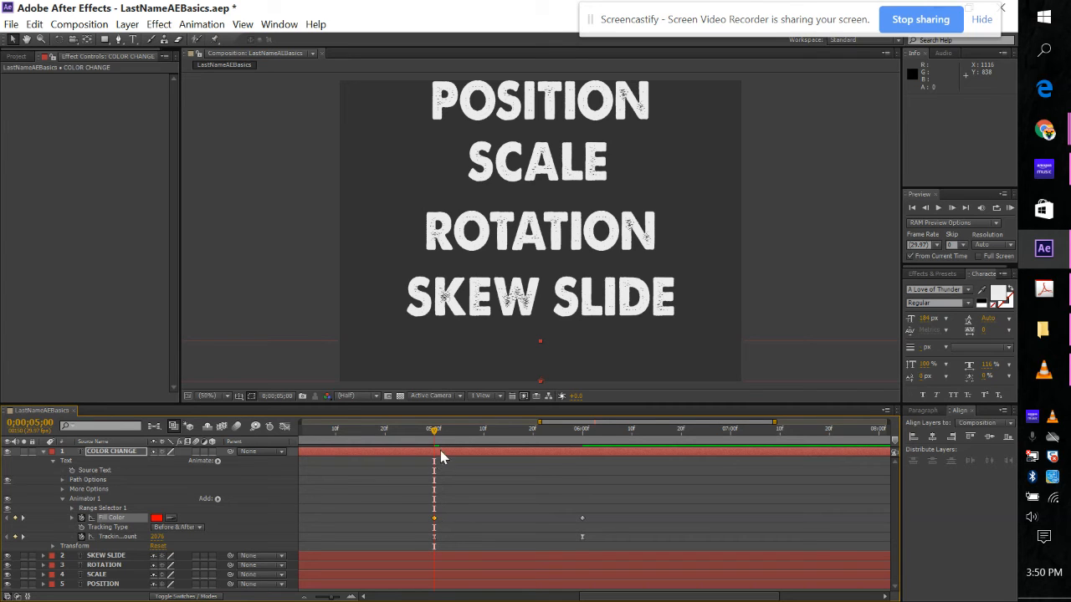
pyautogui.moveTo(435, 433); pyautogui.dragTo(436, 495)
# Step: Change the COLOR CHANGE fill color at the 0;00;05;00 keyframe to magenta (FF00D8)
pyautogui.click(157, 517)
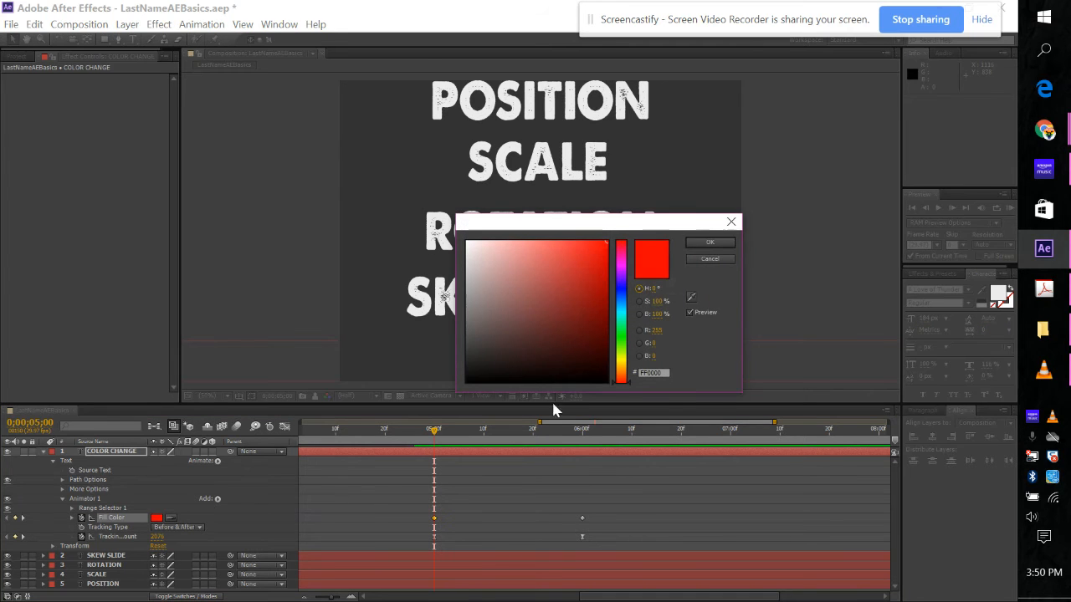
pyautogui.click(623, 262)
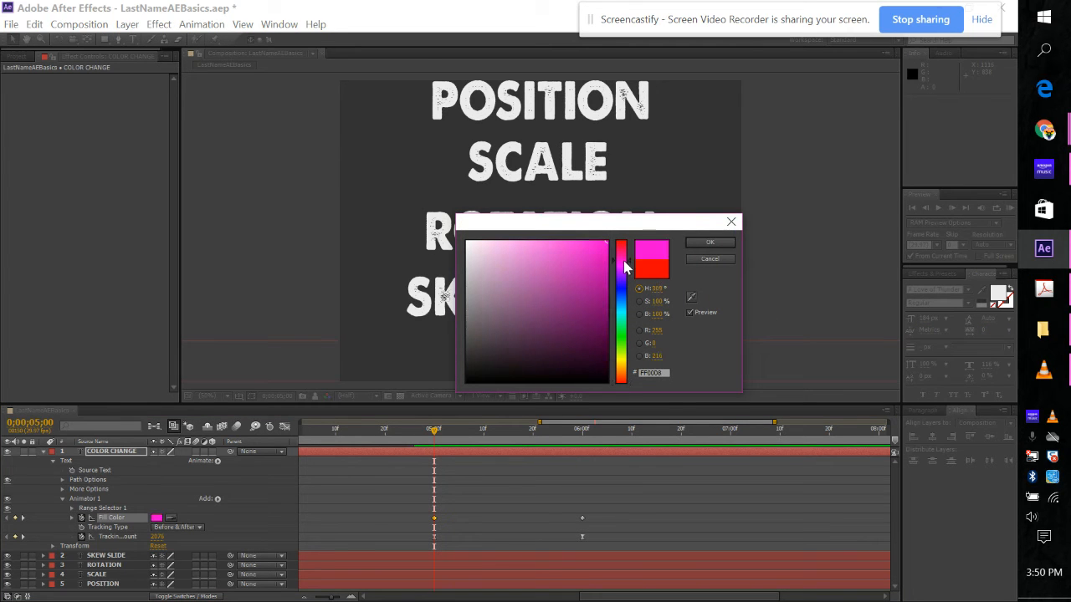
pyautogui.click(708, 243)
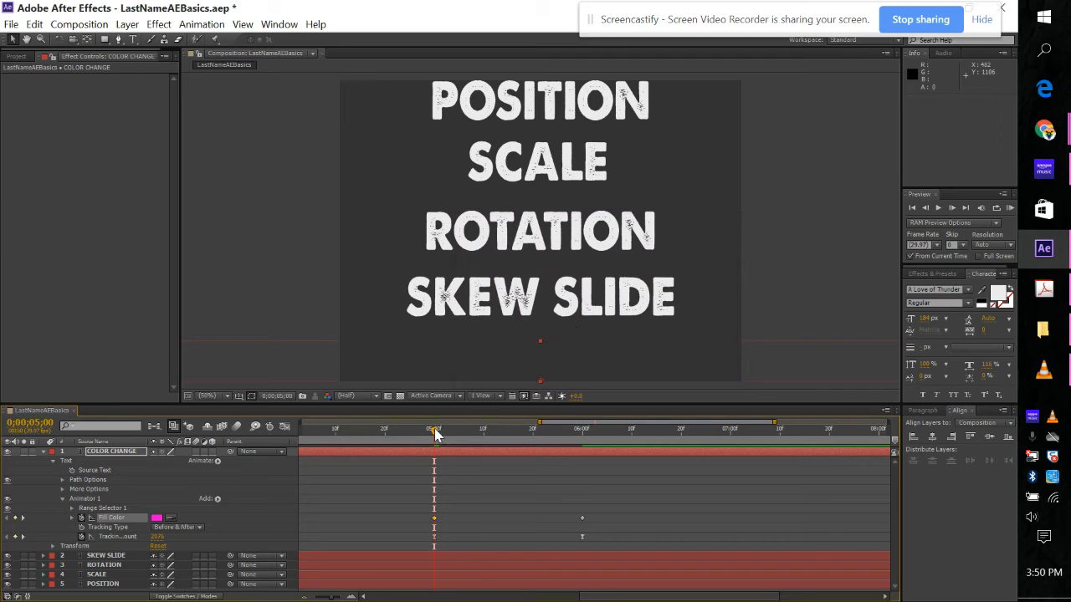
# Step: Add a Fill Color keyframe at 0;00;05;10 with a light cyan (55F9FF) for the COLOR CHANGE text
pyautogui.moveTo(439, 435); pyautogui.dragTo(483, 456)
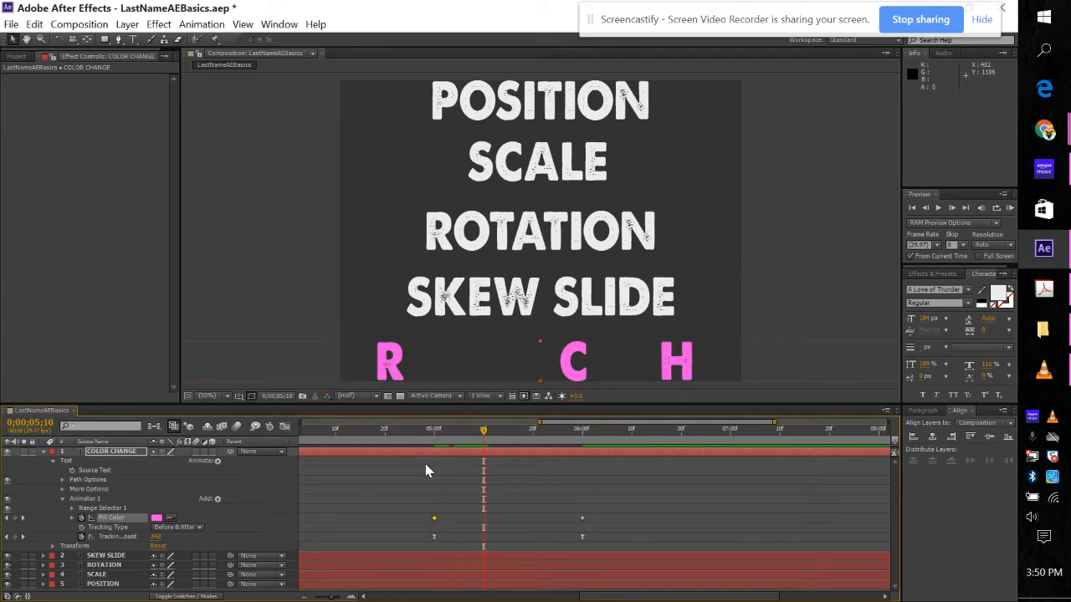
pyautogui.click(157, 518)
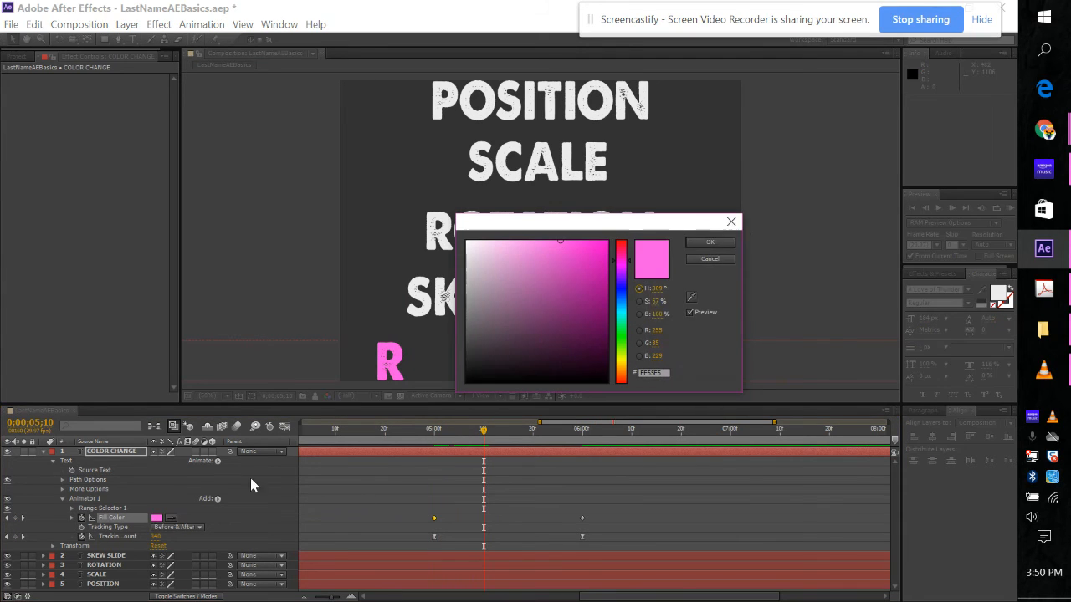
pyautogui.click(624, 311)
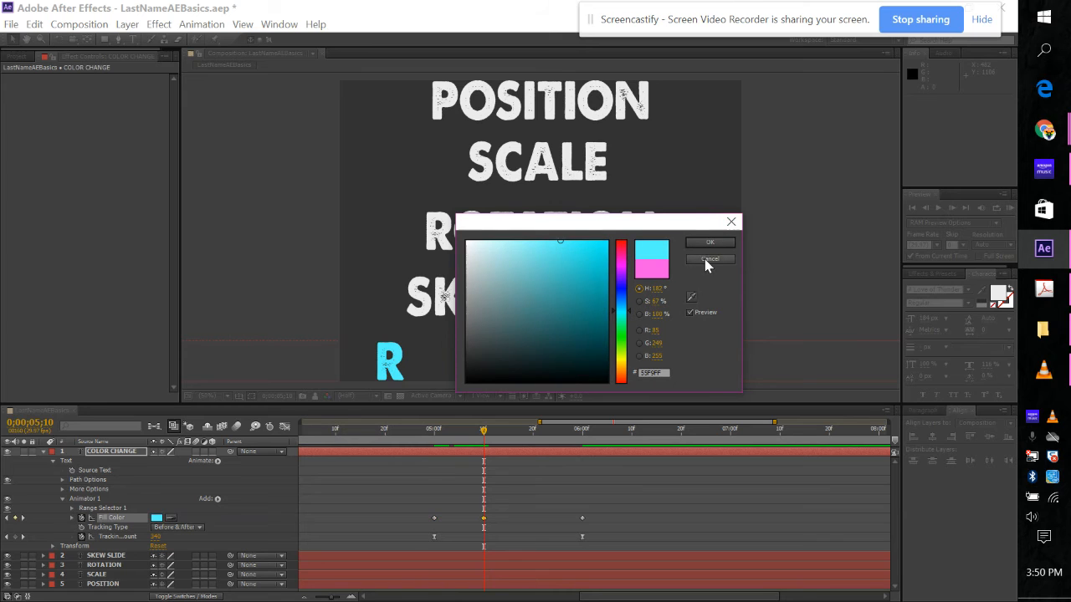
pyautogui.click(710, 243)
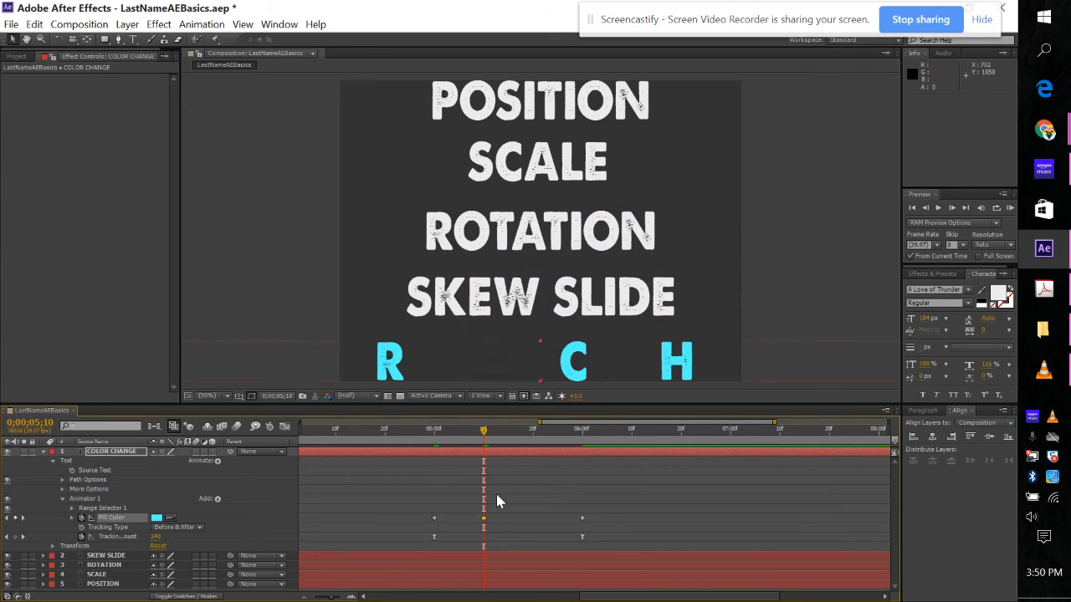
# Step: Add a yellow (FFEA00) Fill Color keyframe at 0;00;05;20, and preview the color animation from about 0;00;05;00
pyautogui.moveTo(483, 435); pyautogui.dragTo(535, 456)
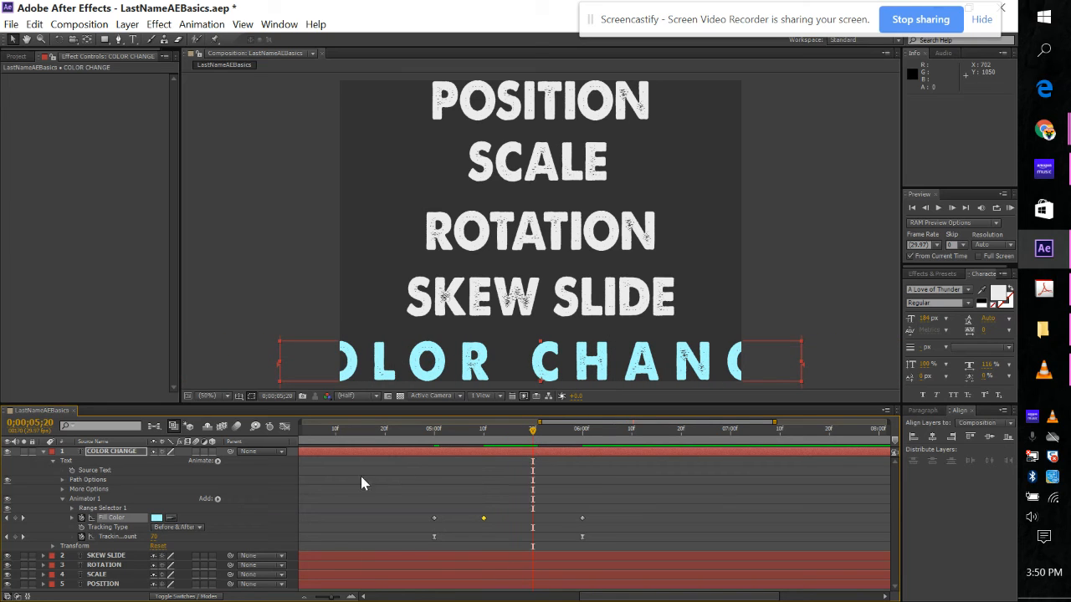
pyautogui.click(157, 519)
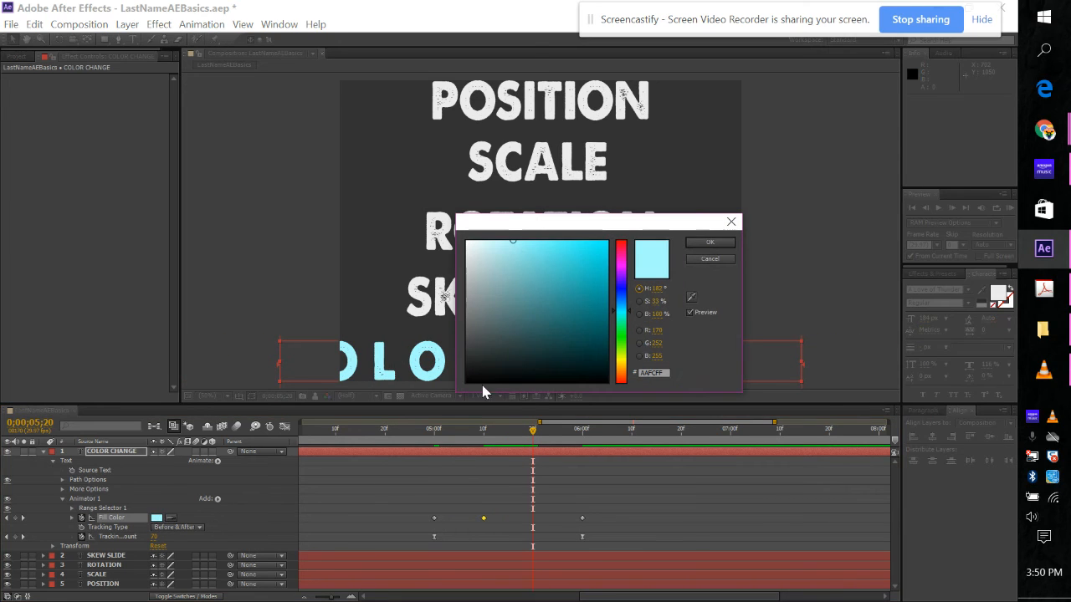
pyautogui.moveTo(624, 326); pyautogui.dragTo(631, 361)
pyautogui.moveTo(585, 267); pyautogui.dragTo(627, 219)
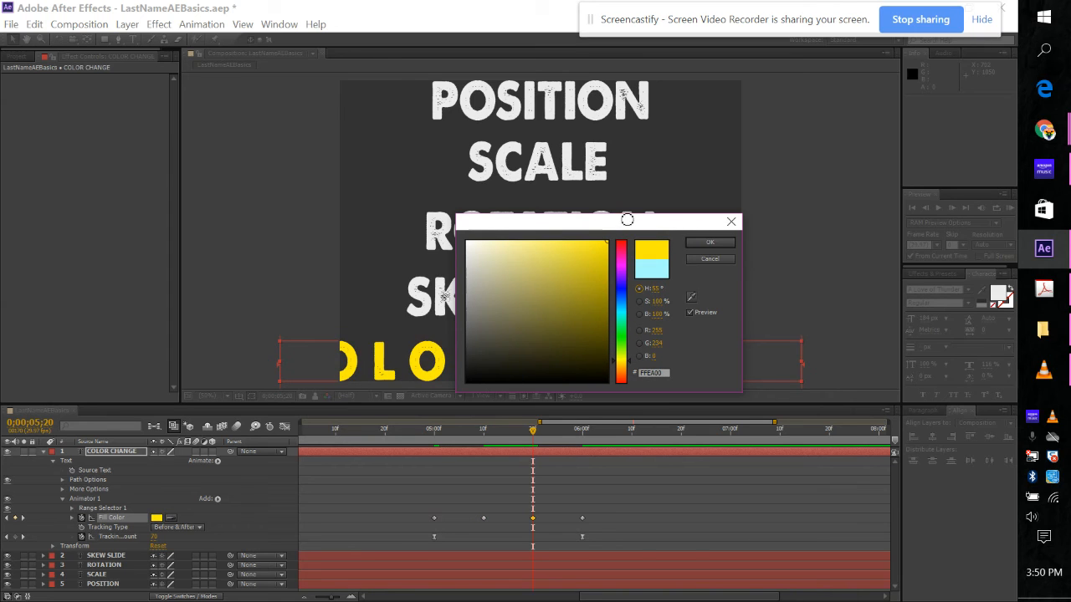
pyautogui.click(710, 243)
pyautogui.moveTo(491, 433); pyautogui.dragTo(434, 433)
pyautogui.press('space')
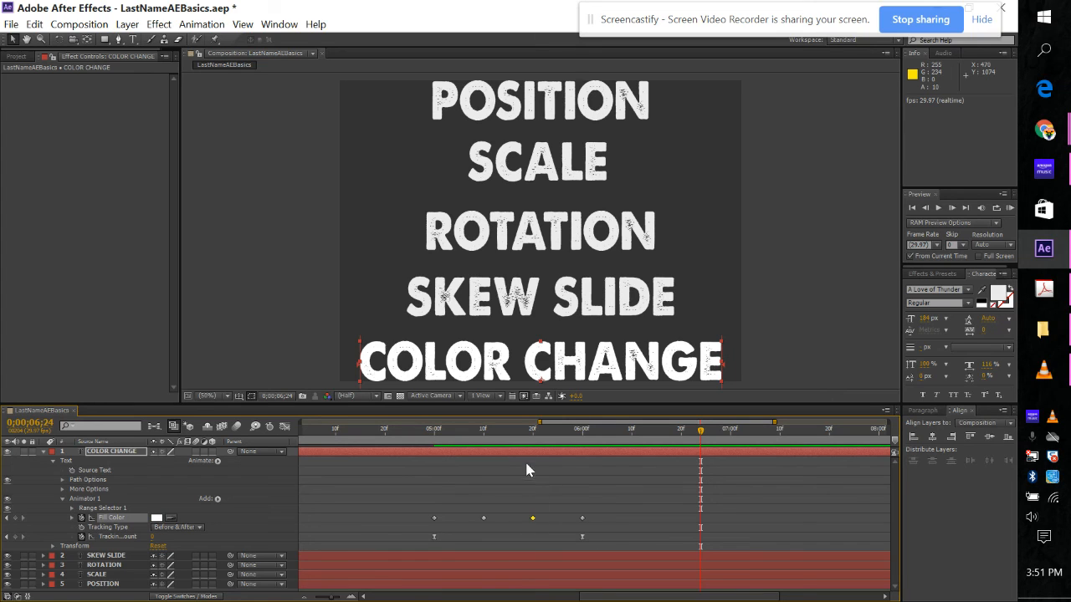
# Step: Move the magenta, cyan and yellow Fill Color keyframes to about 0;00;05;10, 0;00;05;18 and 0;00;05;25, and preview from 0;00;04;21
pyautogui.moveTo(533, 518); pyautogui.dragTo(553, 520)
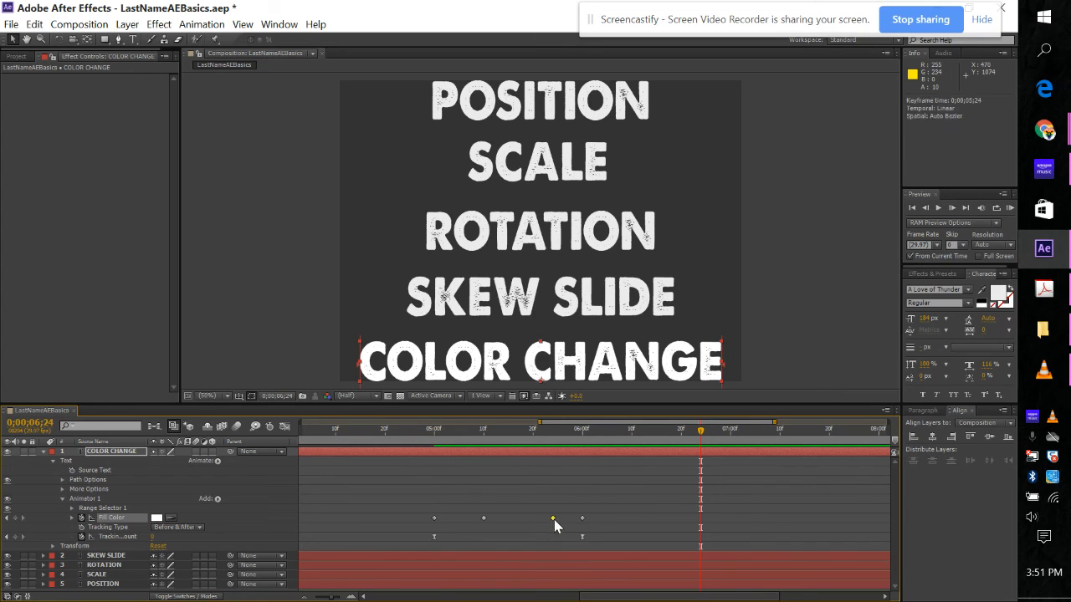
pyautogui.moveTo(484, 519); pyautogui.dragTo(523, 519)
pyautogui.click(390, 432)
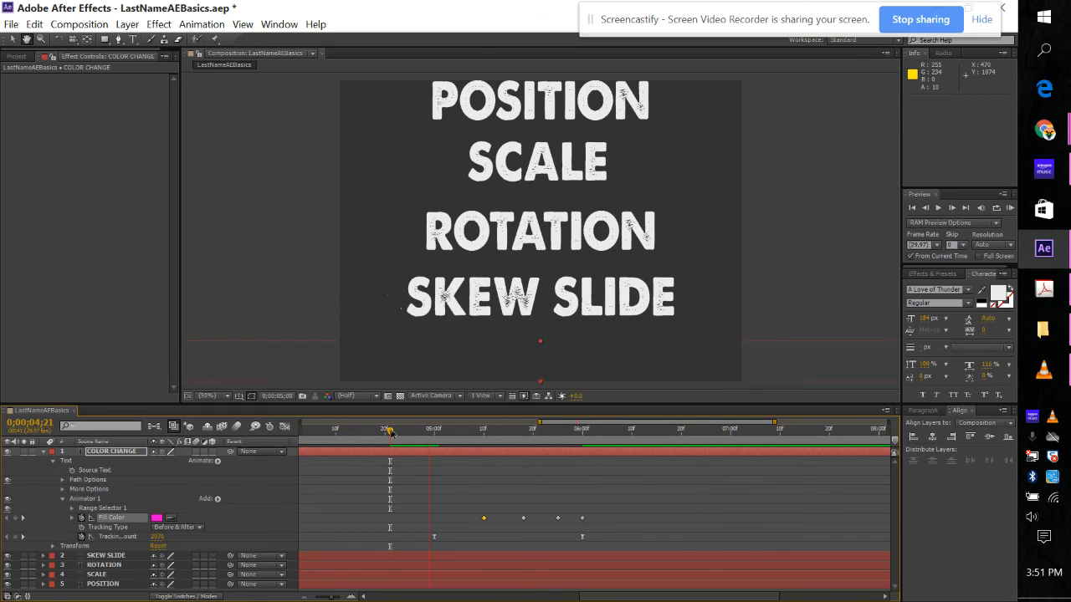
pyautogui.press('space')
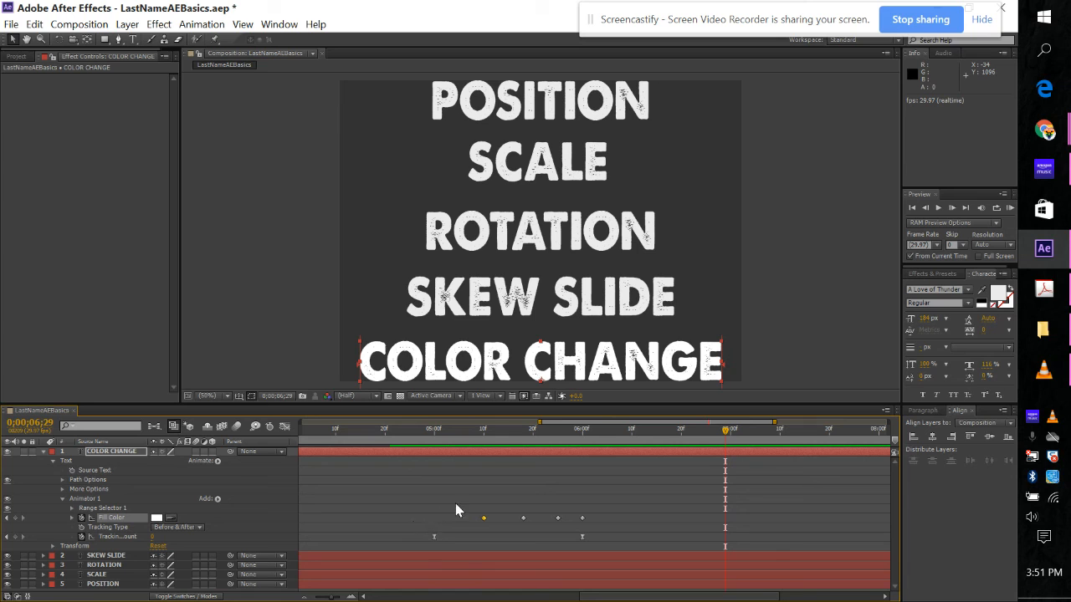
# Step: Save the LastNameAEBasics project under its existing file name
pyautogui.click(12, 25)
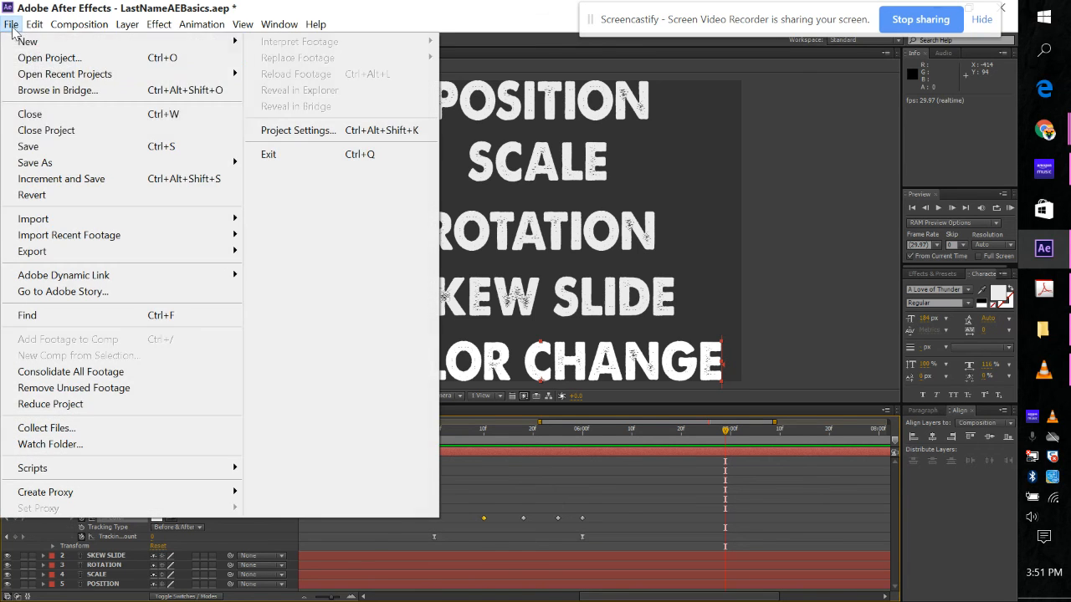
pyautogui.click(50, 151)
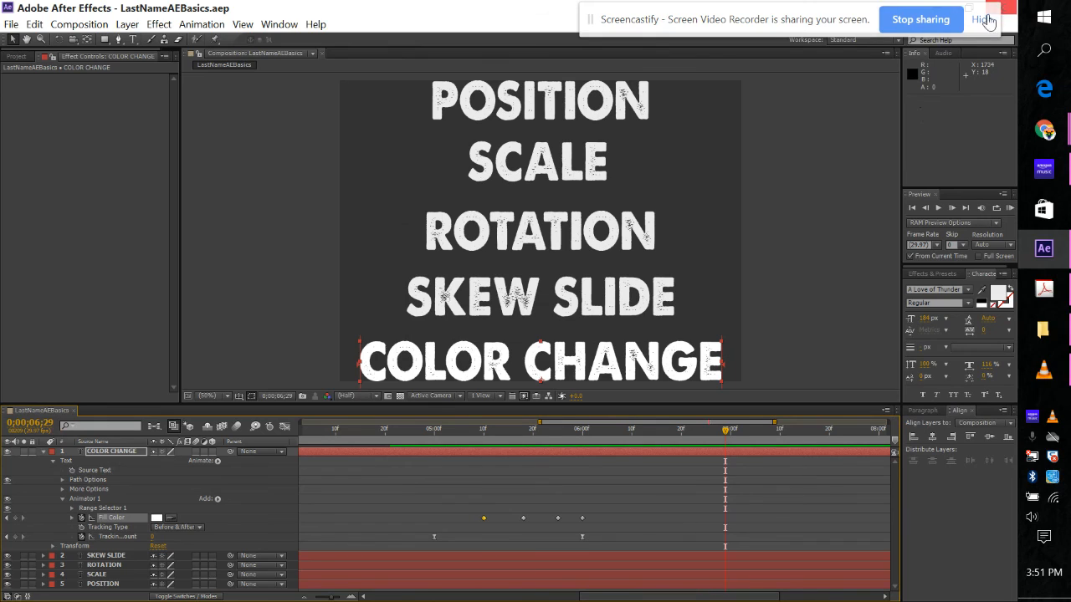